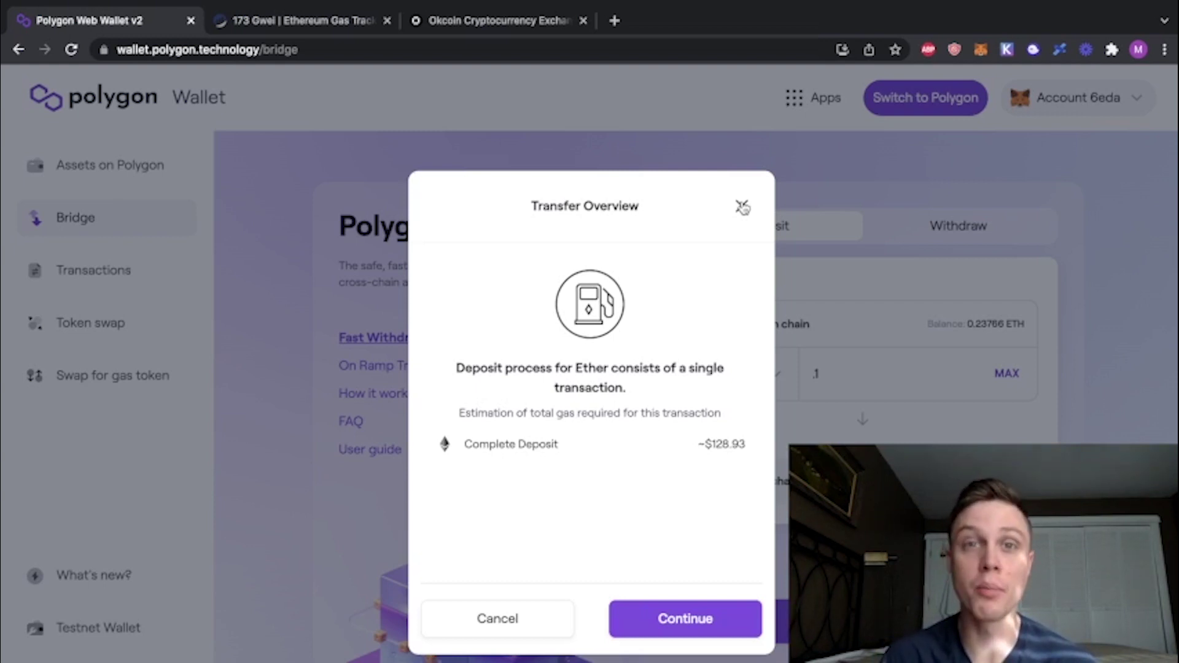
# Close the Ether deposit overview with its roughly $128.93 gas estimate without continuing
pyautogui.click(742, 208)
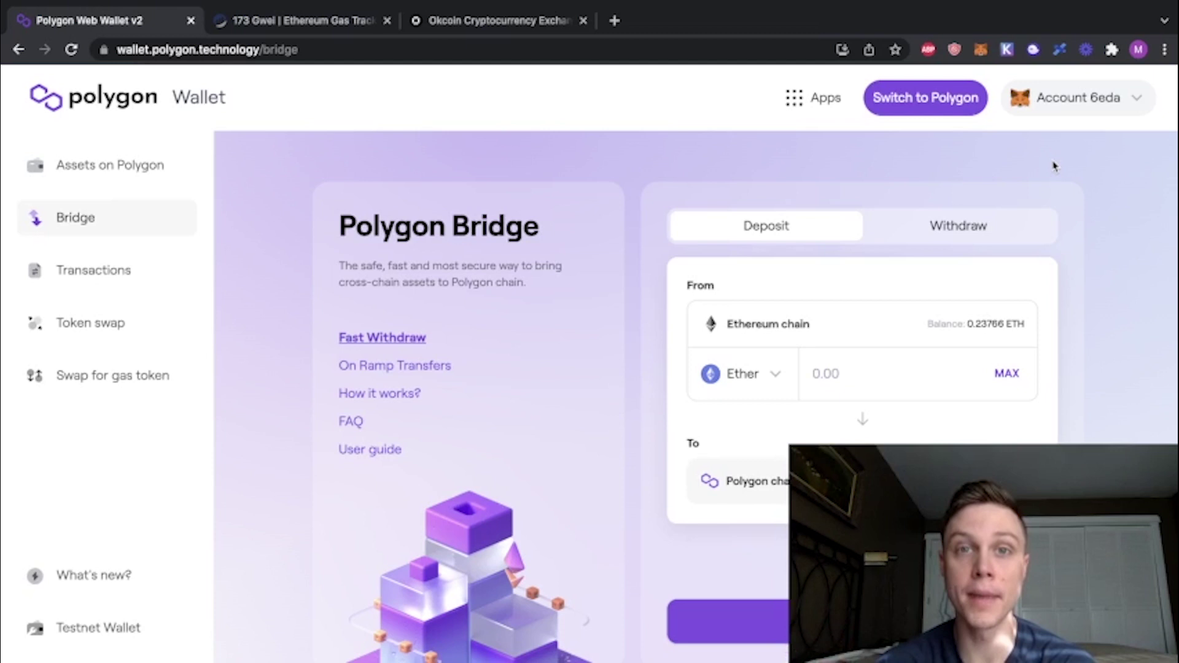
# Check current Ethereum gas prices in gwei on the Etherscan Gas Tracker
pyautogui.hotkey('ctrl', 'Tab')
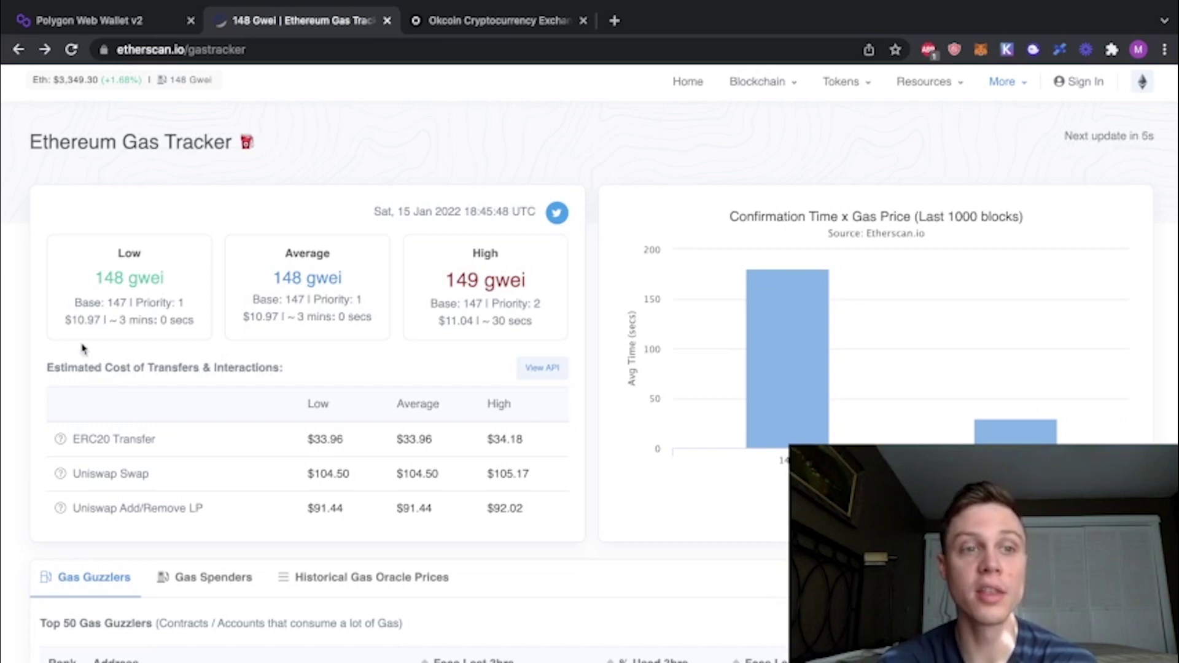
pyautogui.scroll(3, 83, 349)
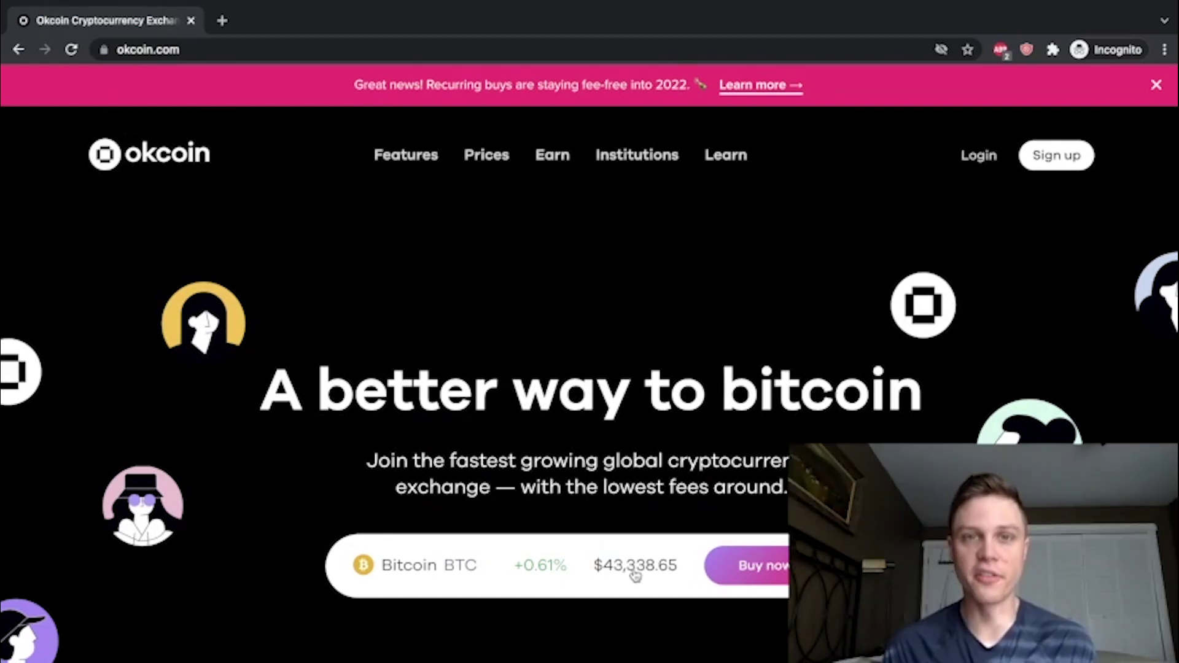
# Copy Okcoin's ETH-Ethereum deposit address from the crypto deposit page
pyautogui.click(1038, 161)
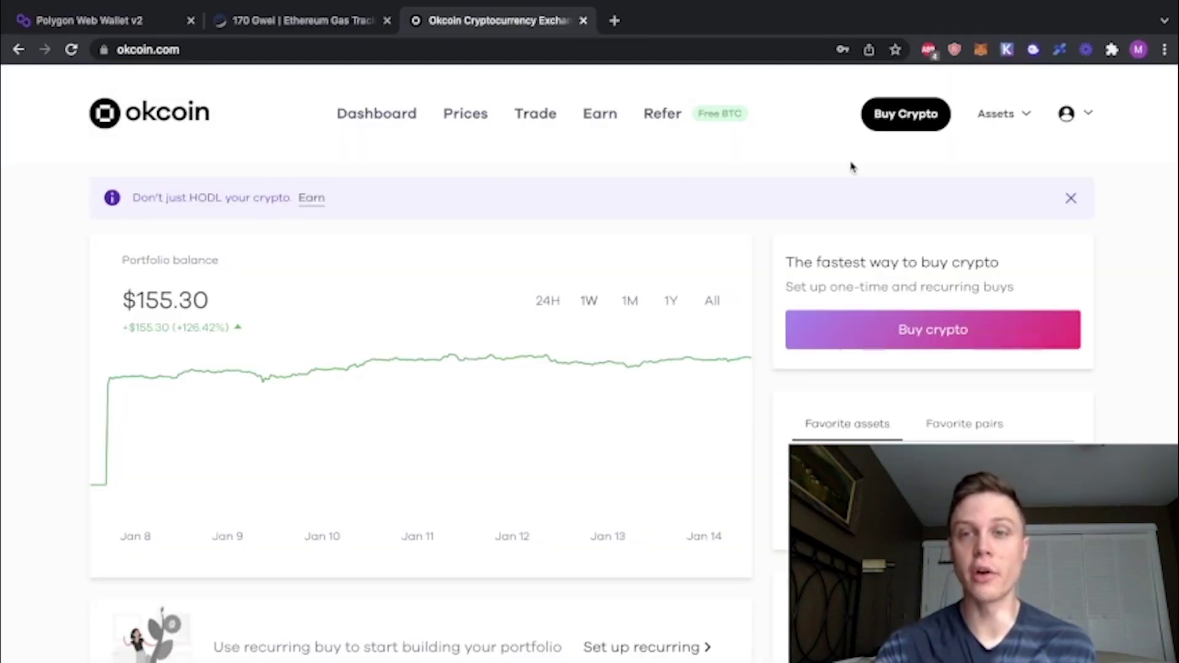
pyautogui.moveTo(967, 149)
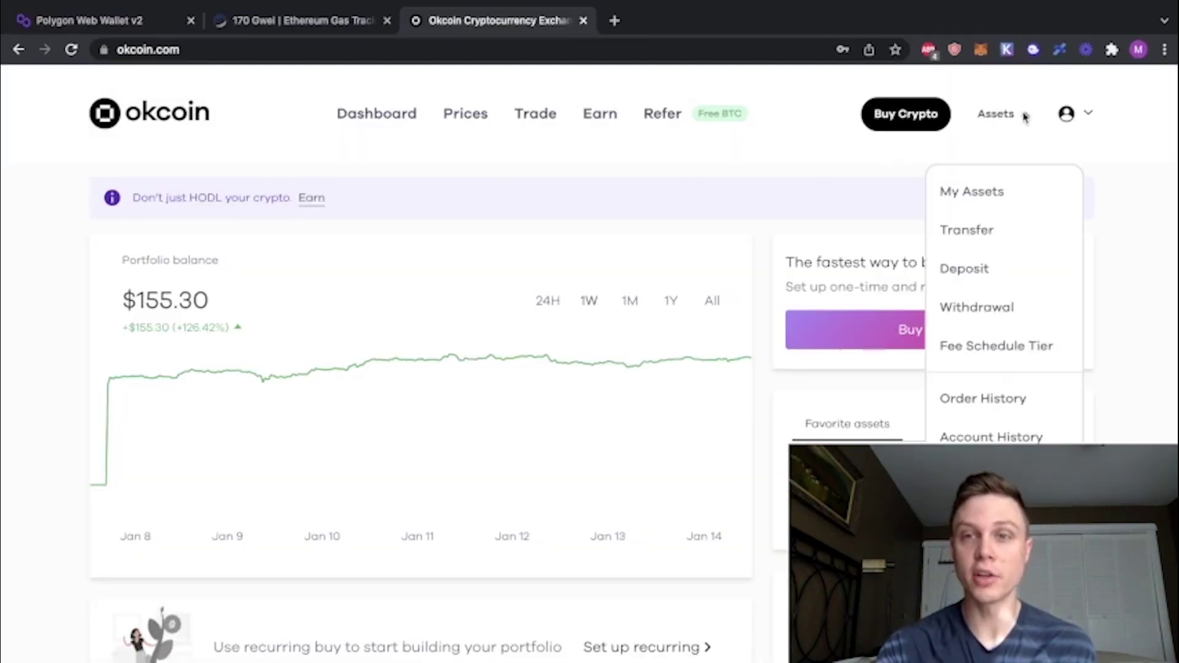
pyautogui.click(967, 268)
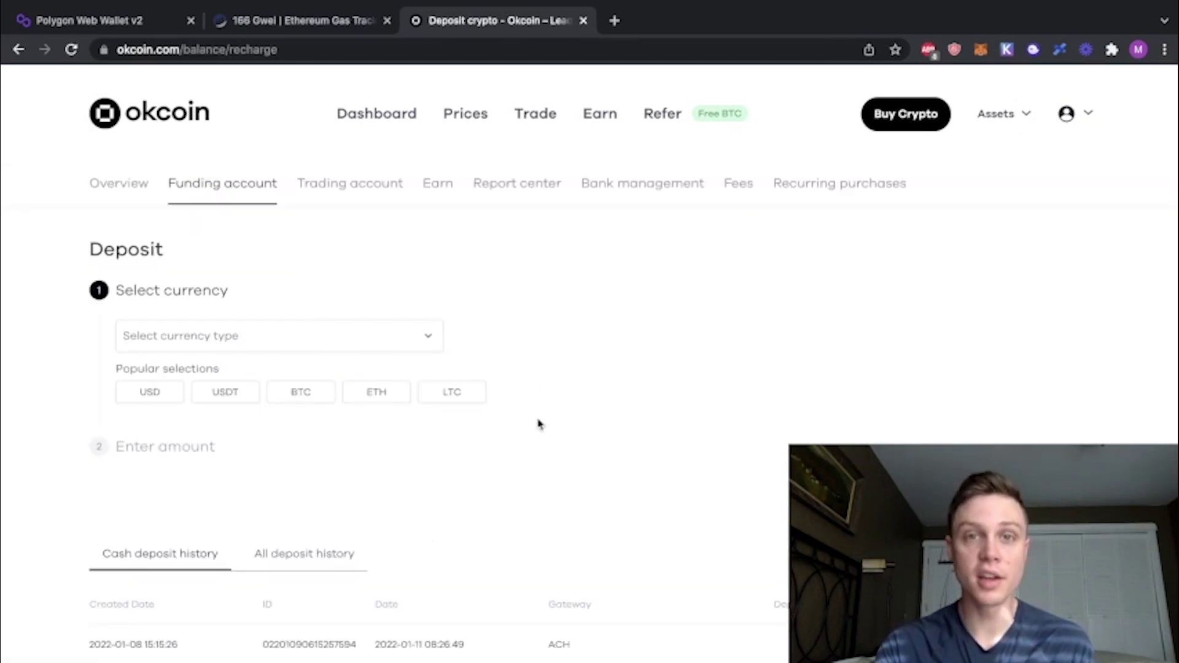
pyautogui.click(376, 396)
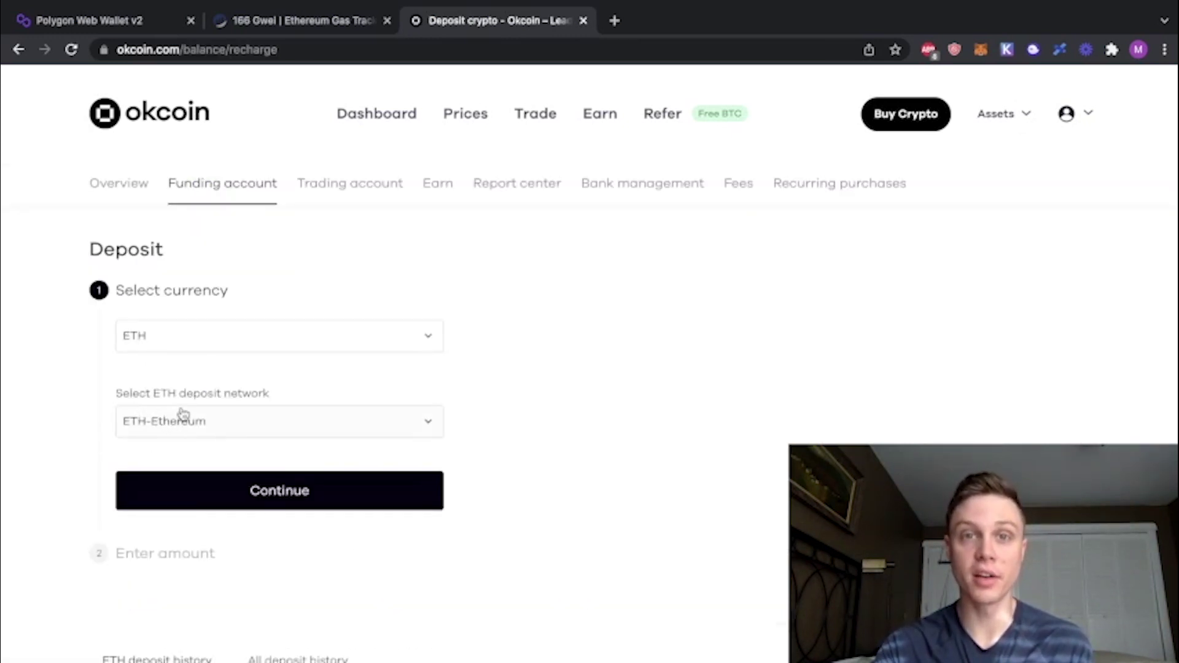
pyautogui.click(368, 497)
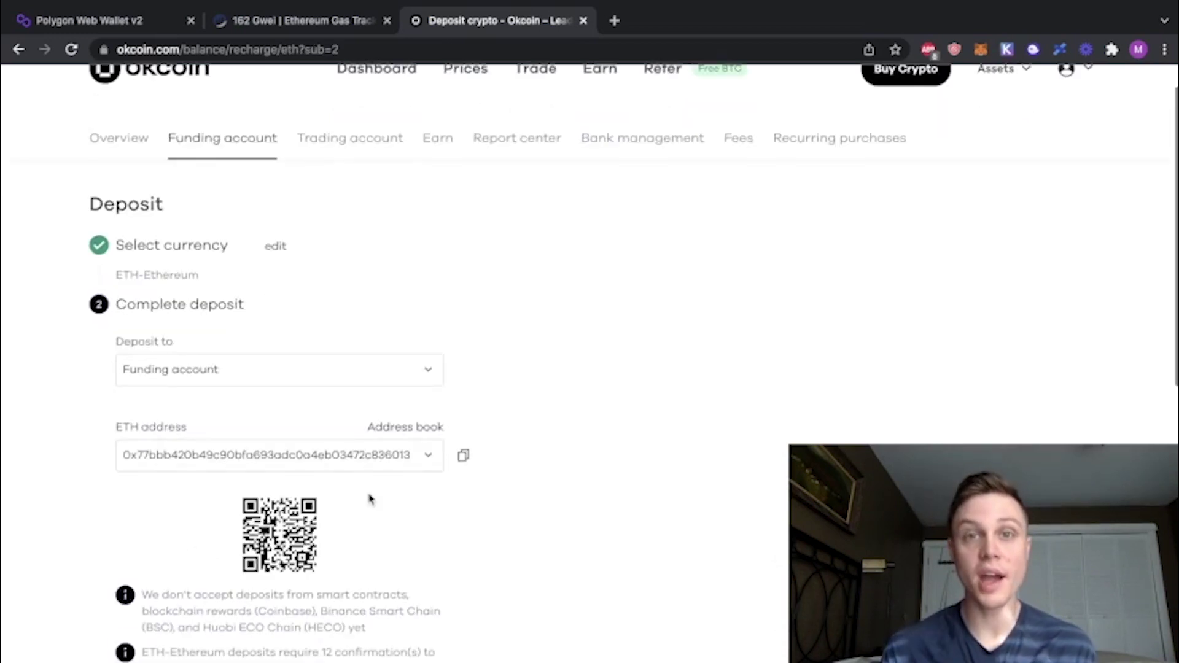
pyautogui.click(465, 457)
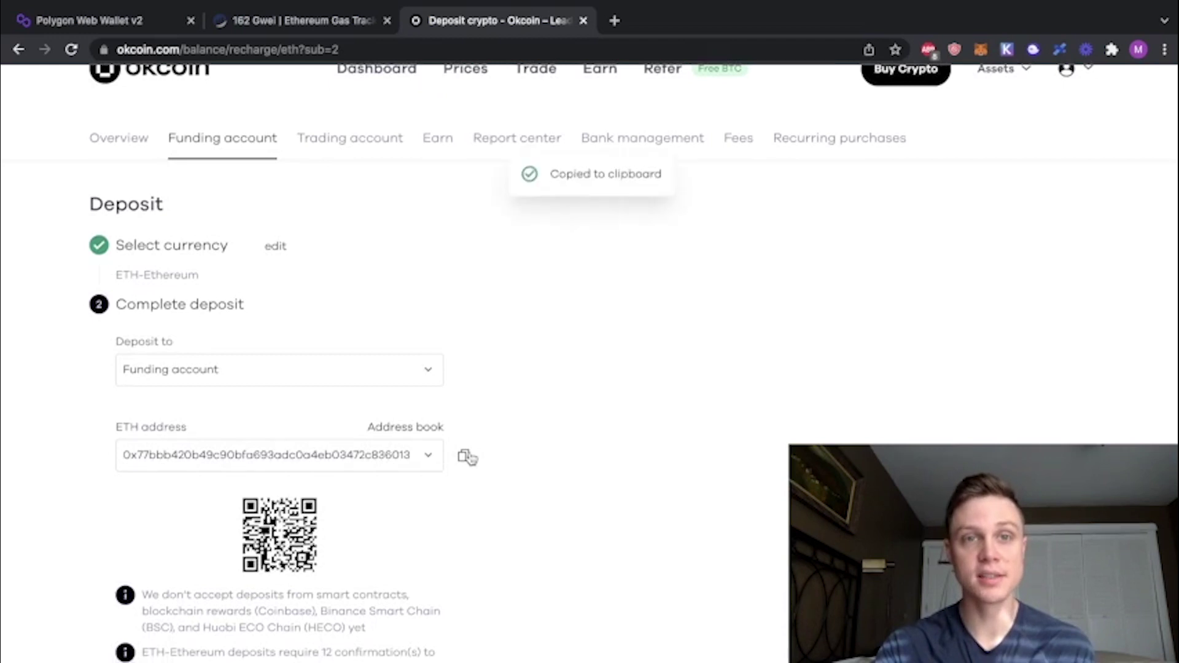
pyautogui.click(981, 49)
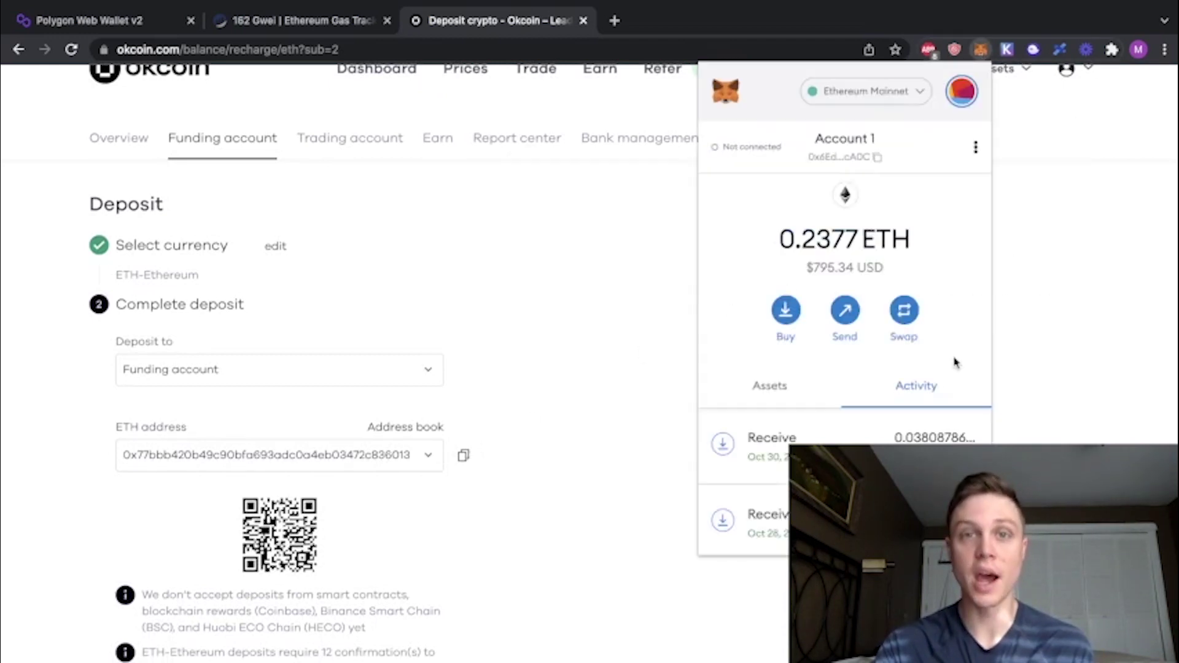
# Send 0.03 ETH to the pasted Okcoin deposit address and view it on the block explorer
pyautogui.click(842, 311)
pyautogui.click(835, 202)
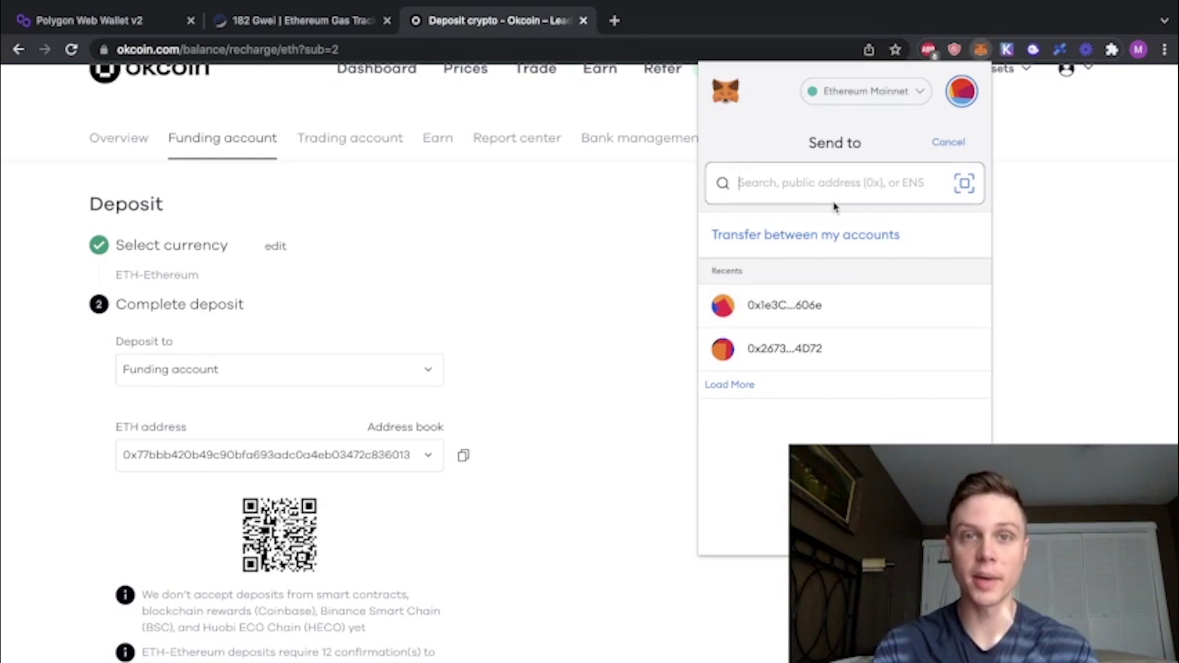
pyautogui.press('super+v')
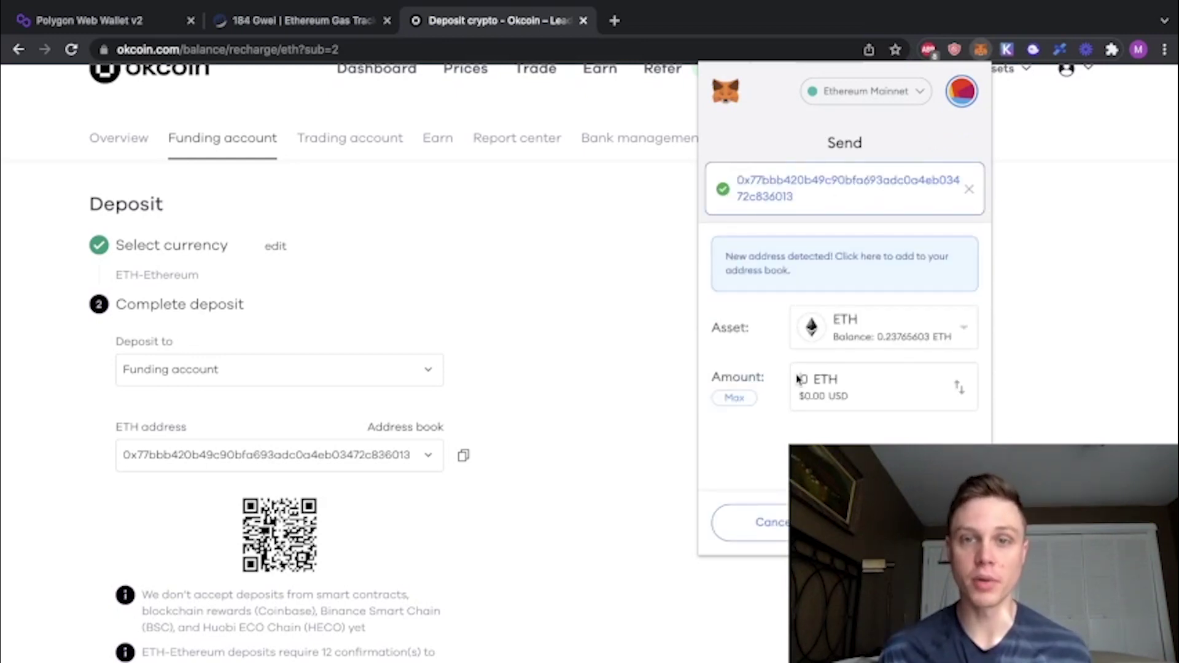
pyautogui.click(798, 380)
pyautogui.write('.03')
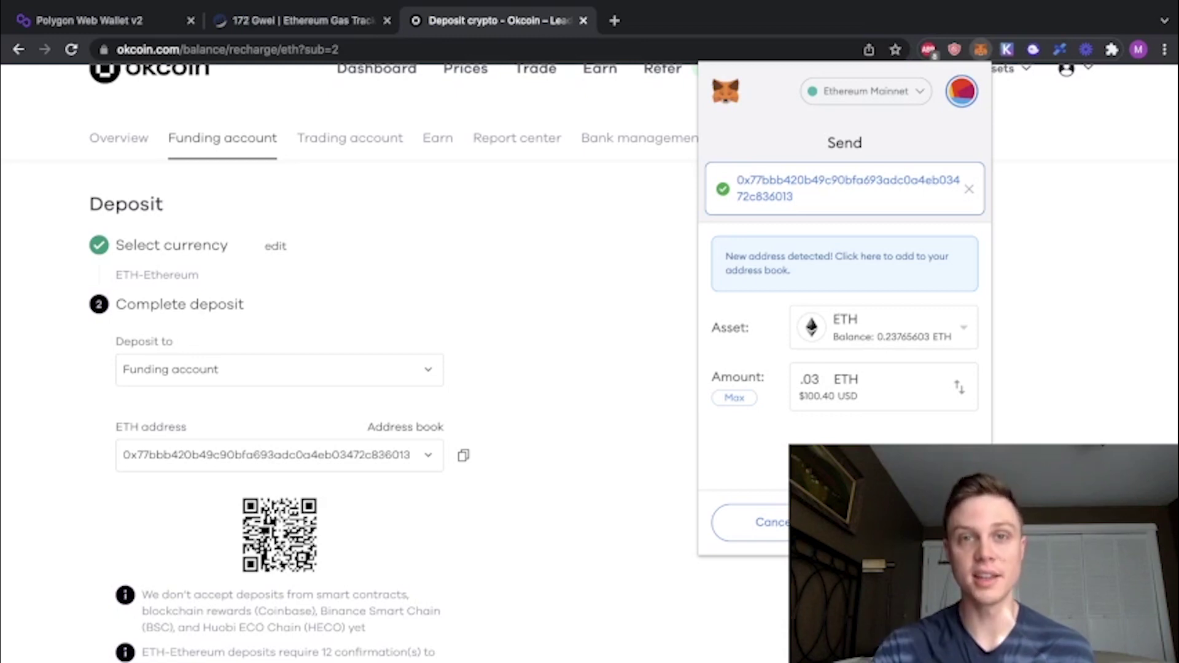
pyautogui.press('Return')
pyautogui.click(915, 522)
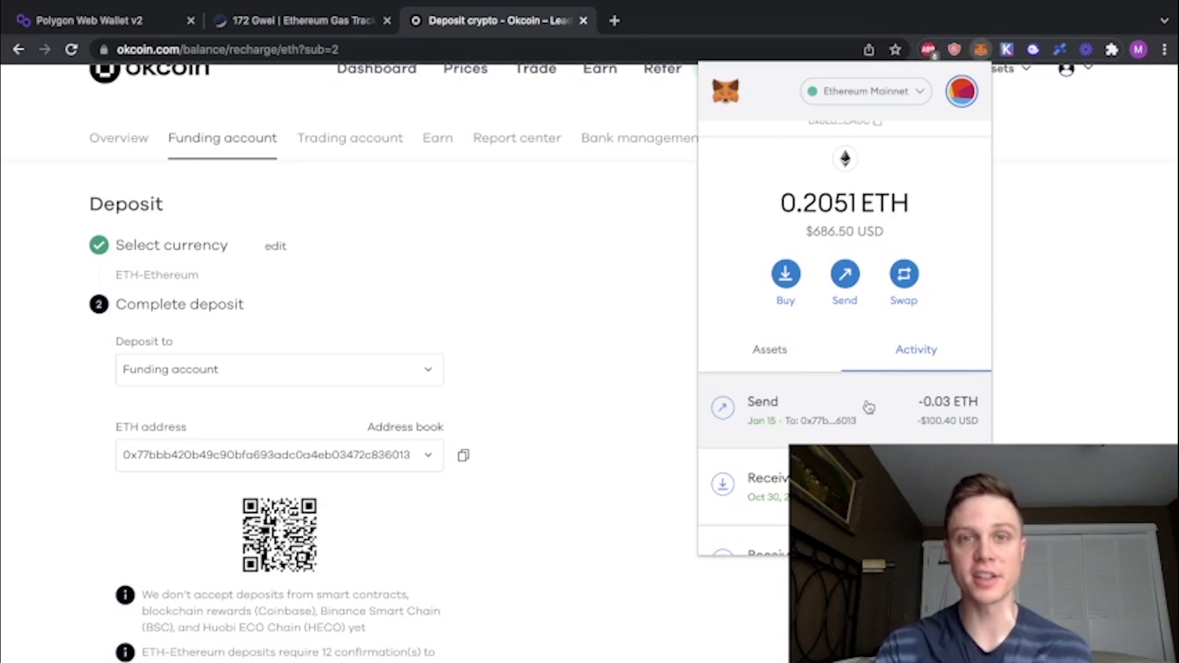
pyautogui.click(868, 406)
pyautogui.click(913, 157)
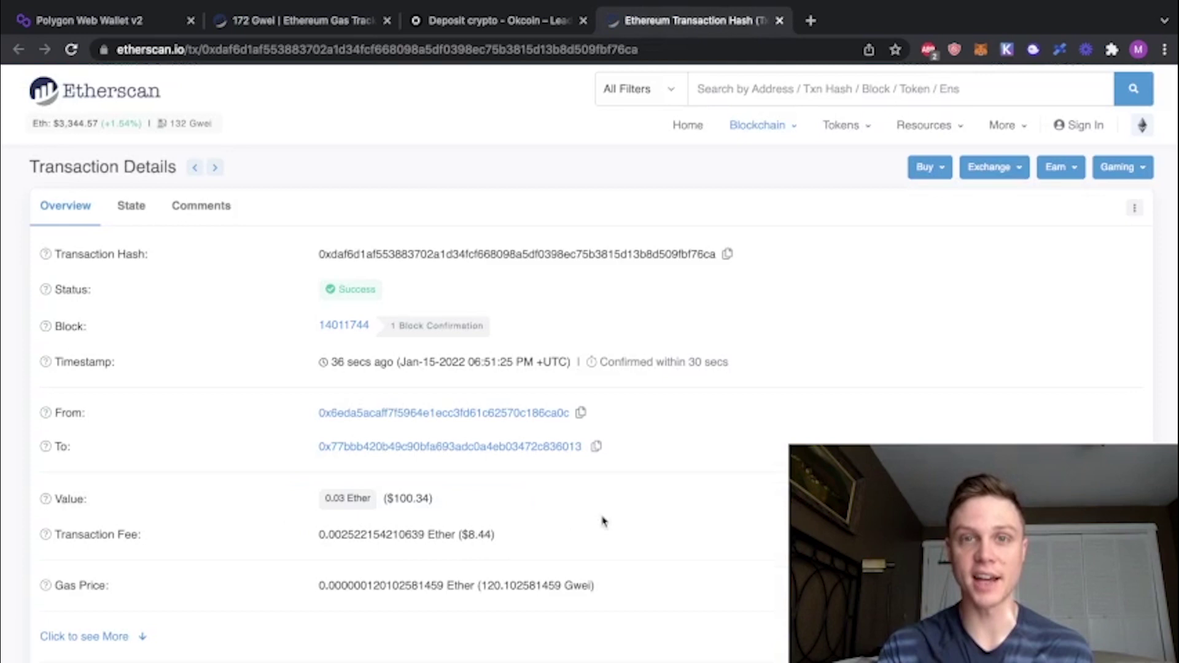
# Return to the Okcoin tab once the 0.03 Ether transfer shows Success
pyautogui.hotkey('ctrl', 'shift', 'Tab')
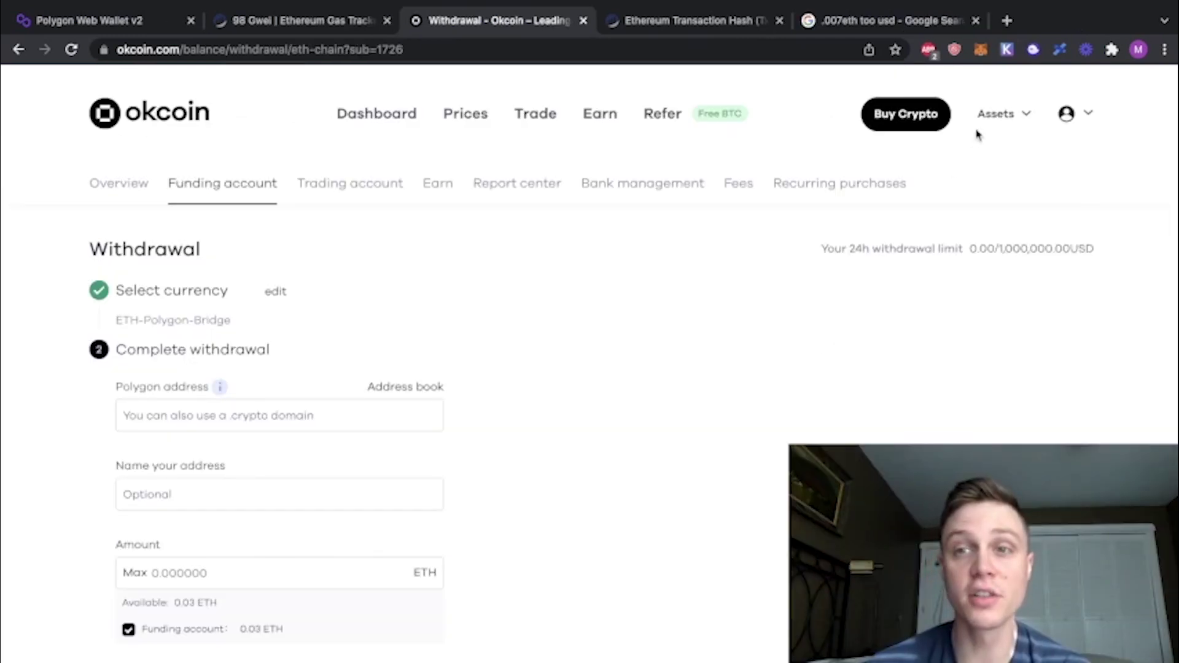
# Transfer the 0.03 ETH from the funding account to the trading account
pyautogui.moveTo(995, 115)
pyautogui.click(970, 228)
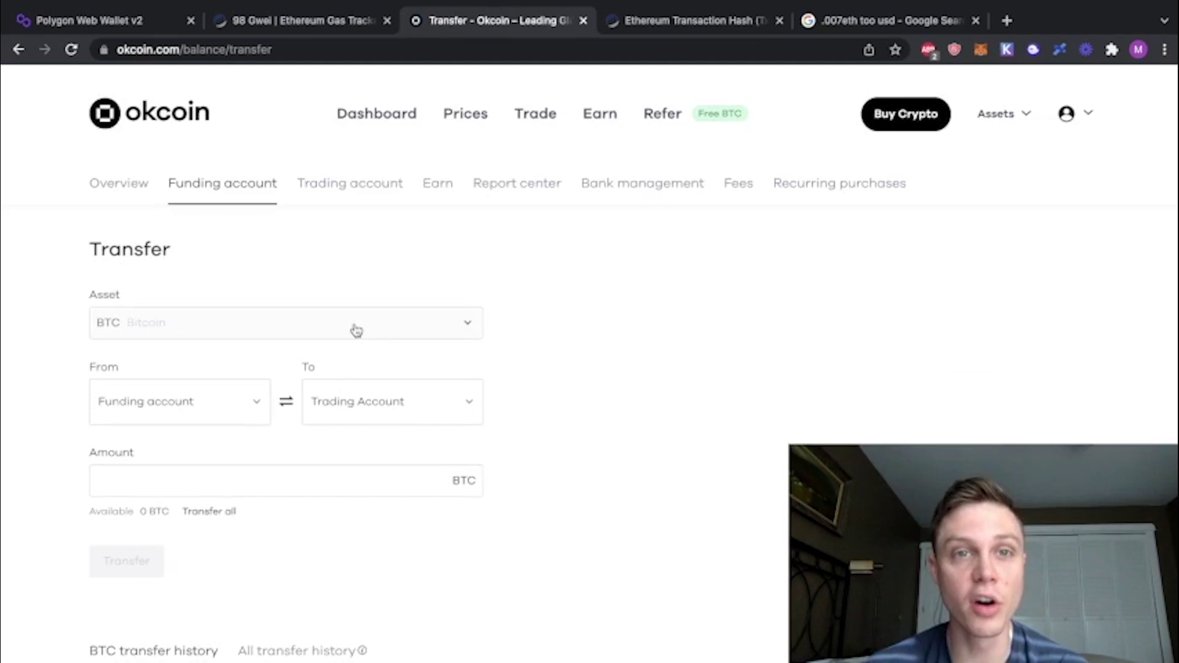
pyautogui.click(356, 331)
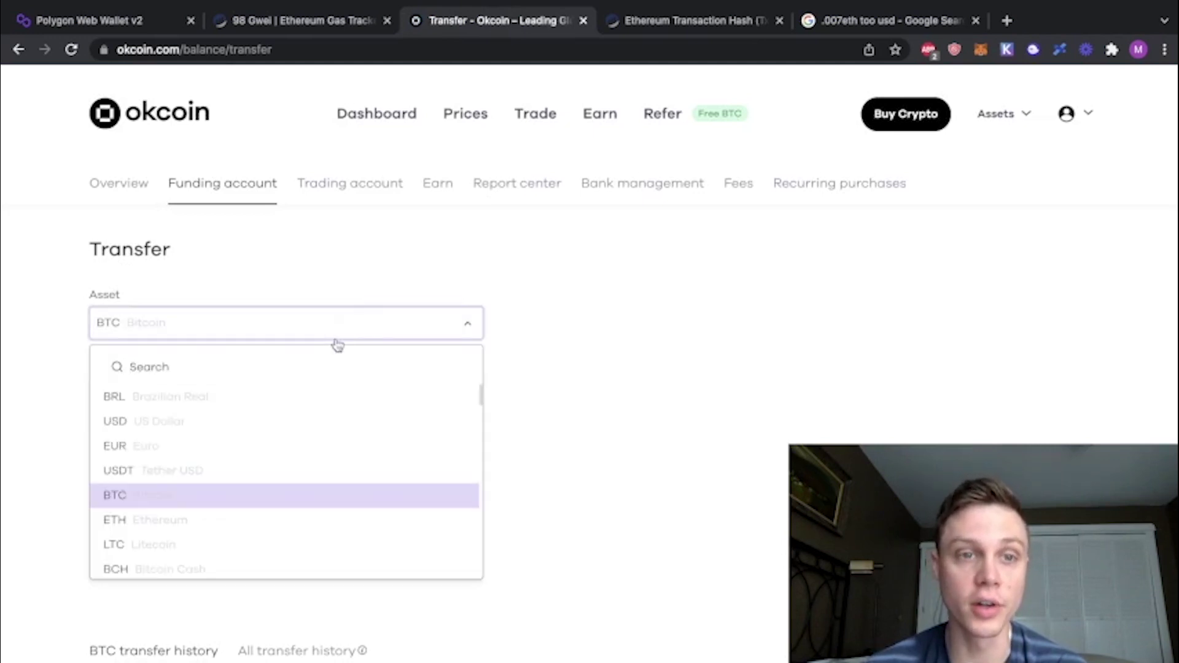
pyautogui.click(245, 519)
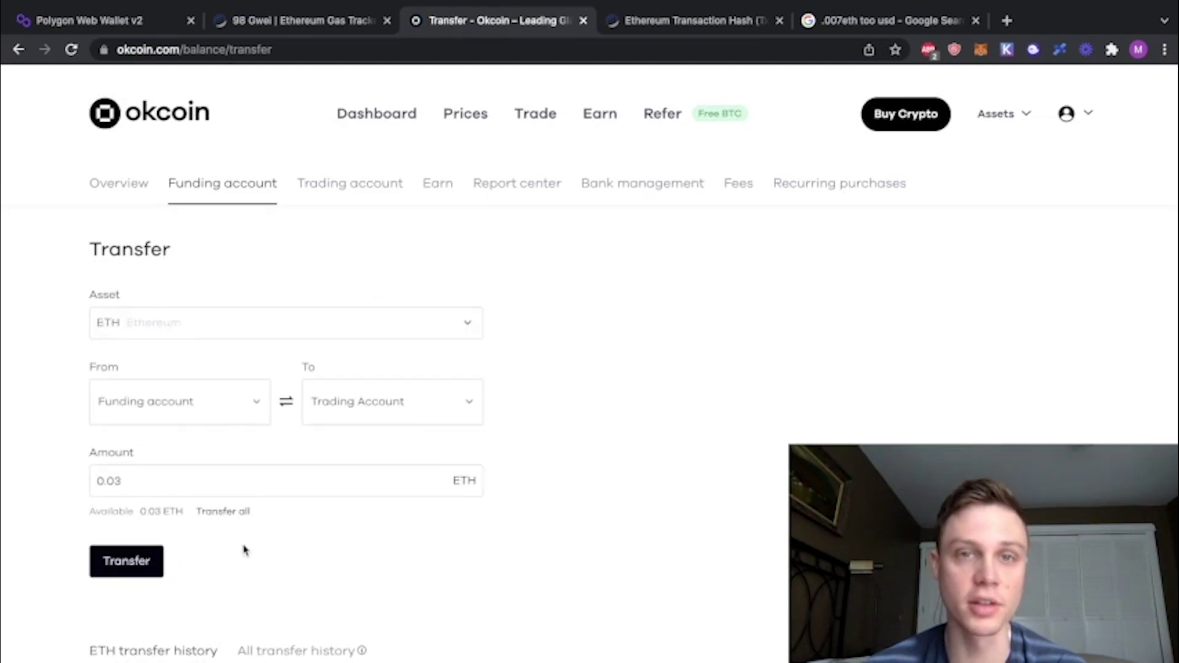
pyautogui.click(145, 560)
# Sell all 0.03 ETH for USD in spot trading
pyautogui.click(539, 121)
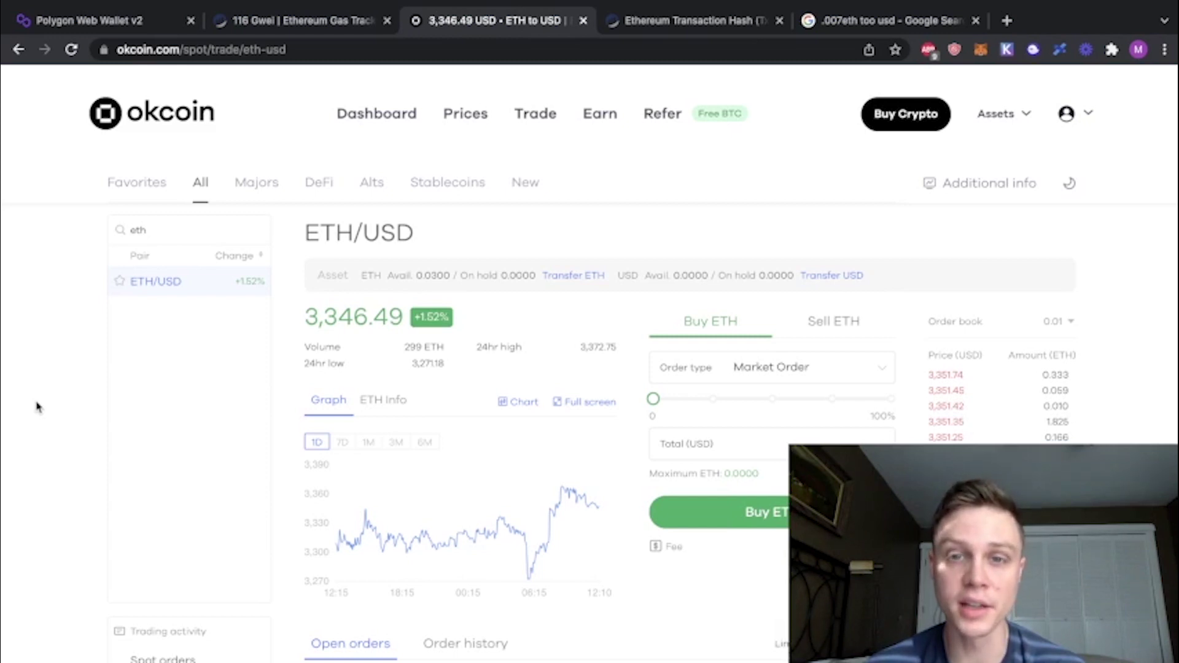
pyautogui.click(845, 322)
pyautogui.click(889, 399)
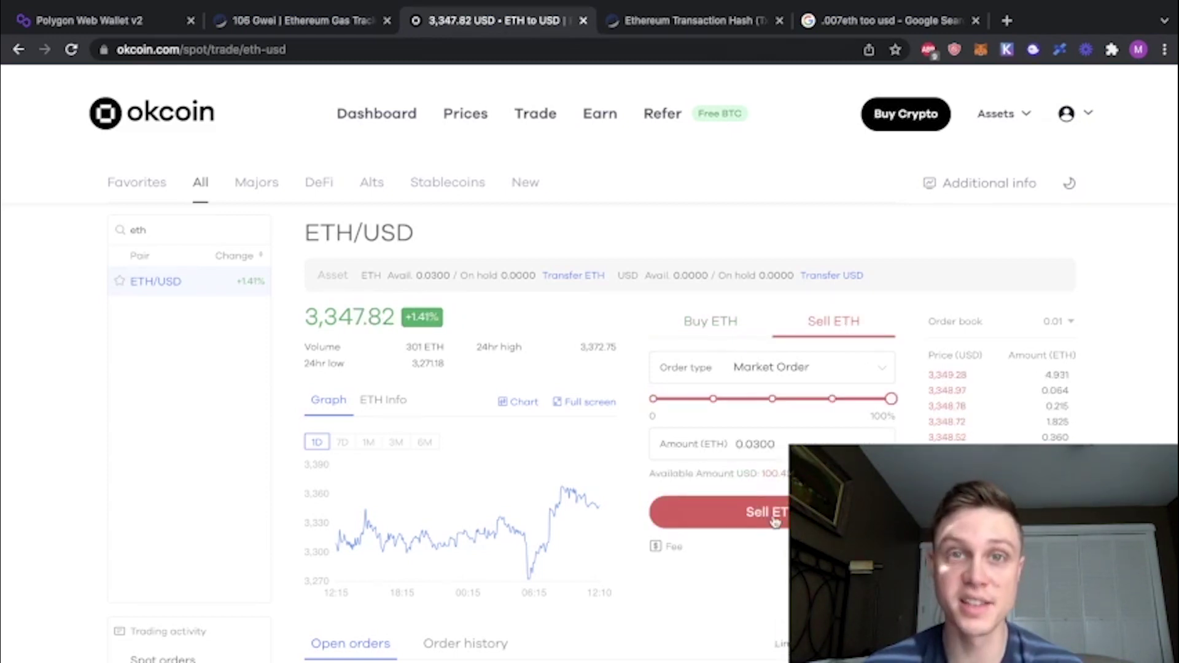
pyautogui.click(775, 521)
# Buy MATIC with the full USD balance as a MATIC/USD market order
pyautogui.doubleClick(144, 230)
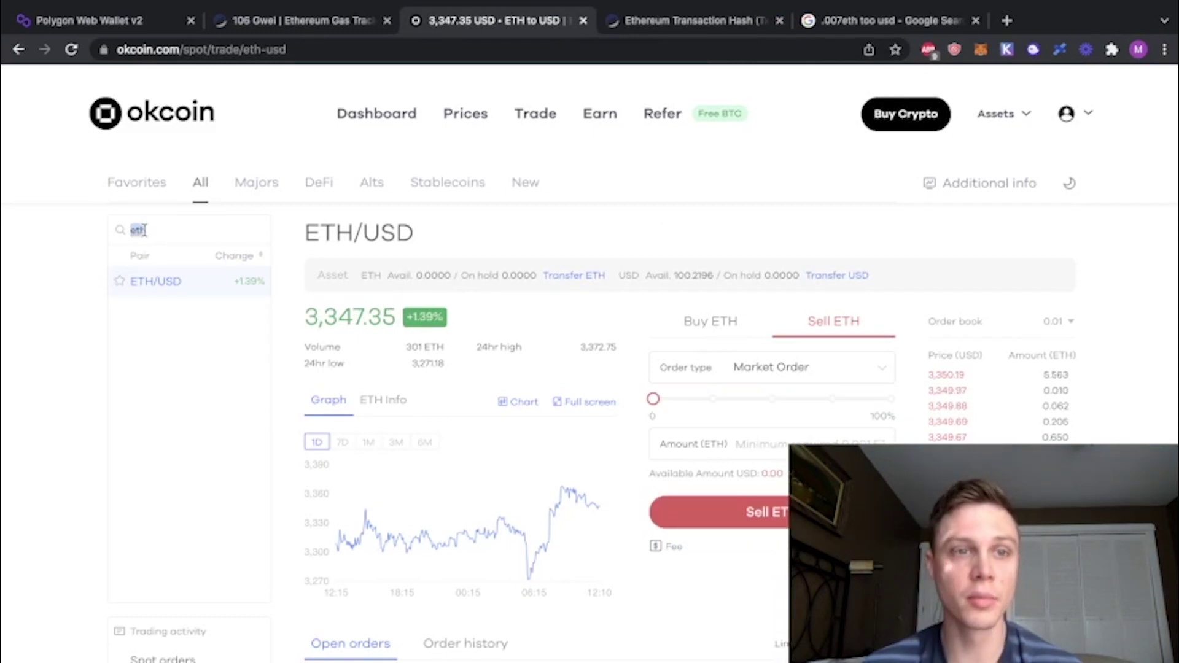
pyautogui.write('matic')
pyautogui.click(141, 282)
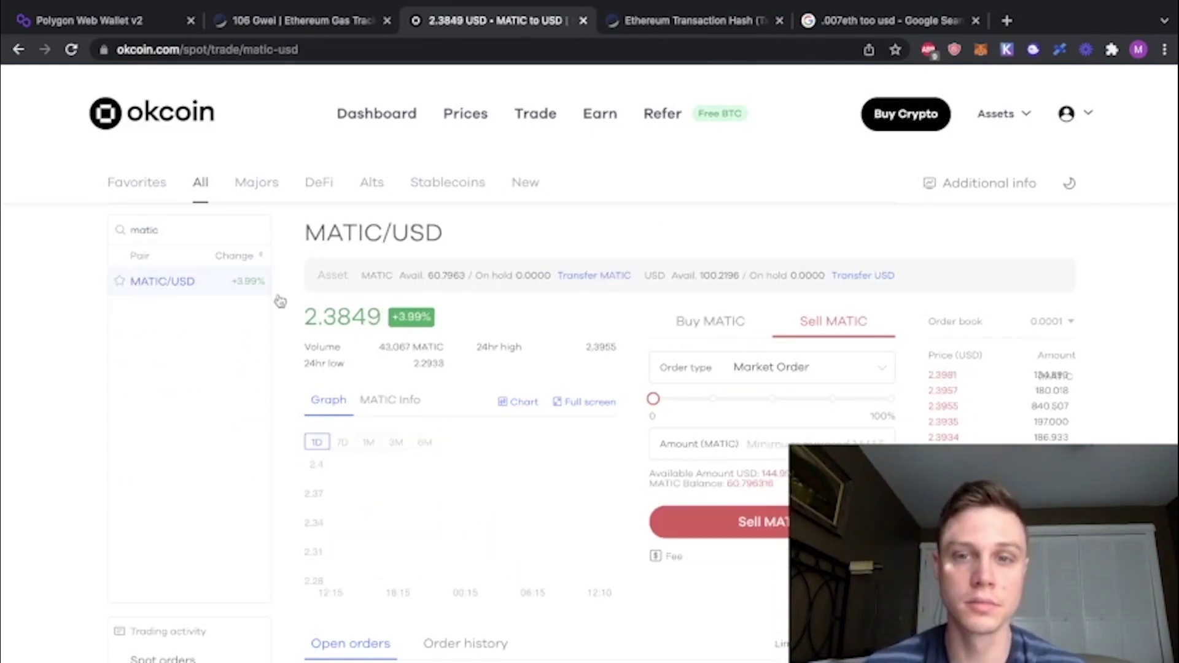
pyautogui.click(727, 330)
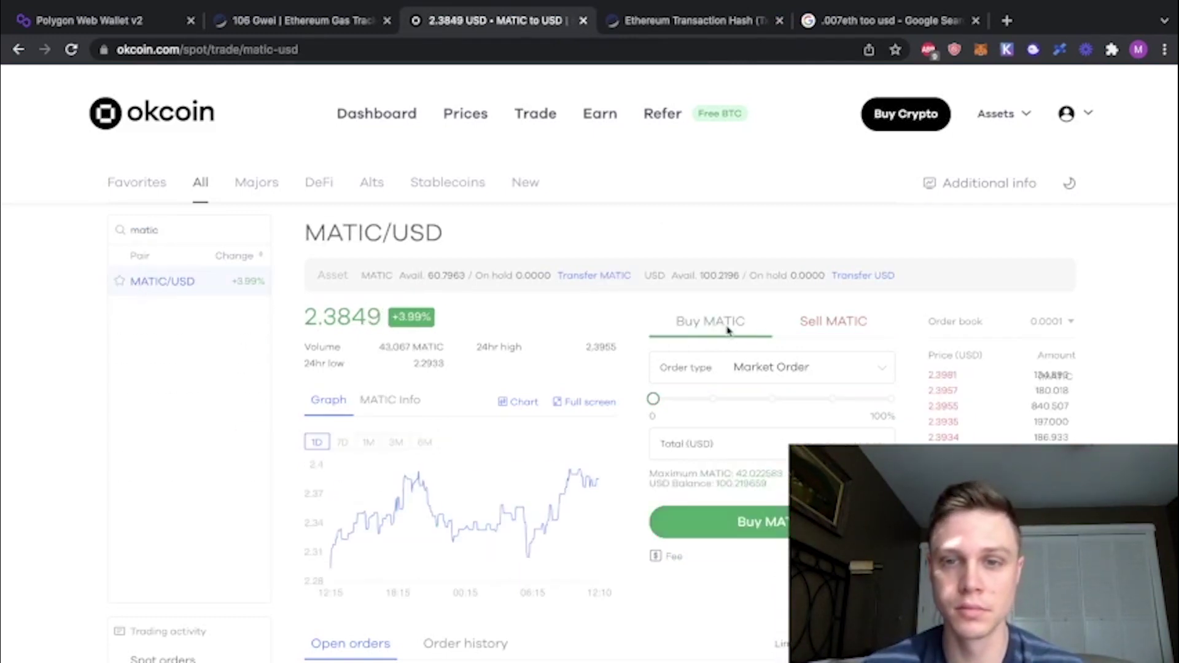
pyautogui.click(891, 399)
pyautogui.click(784, 522)
# Transfer all MATIC from the trading account into the funding account
pyautogui.moveTo(1001, 114)
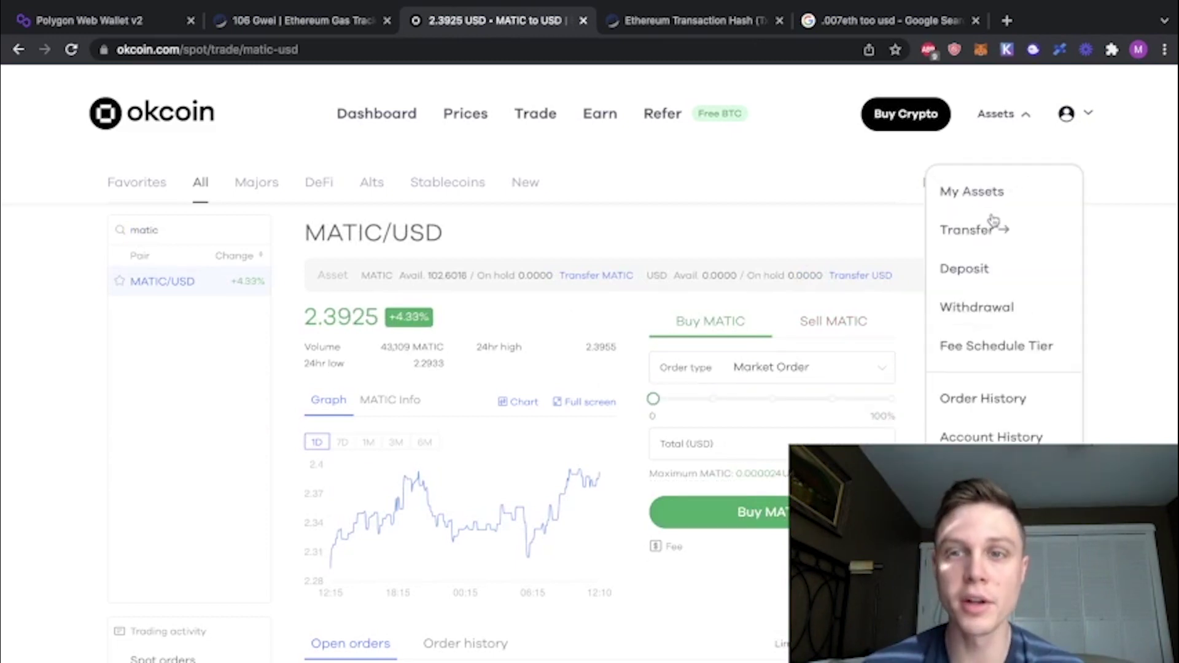
pyautogui.click(982, 231)
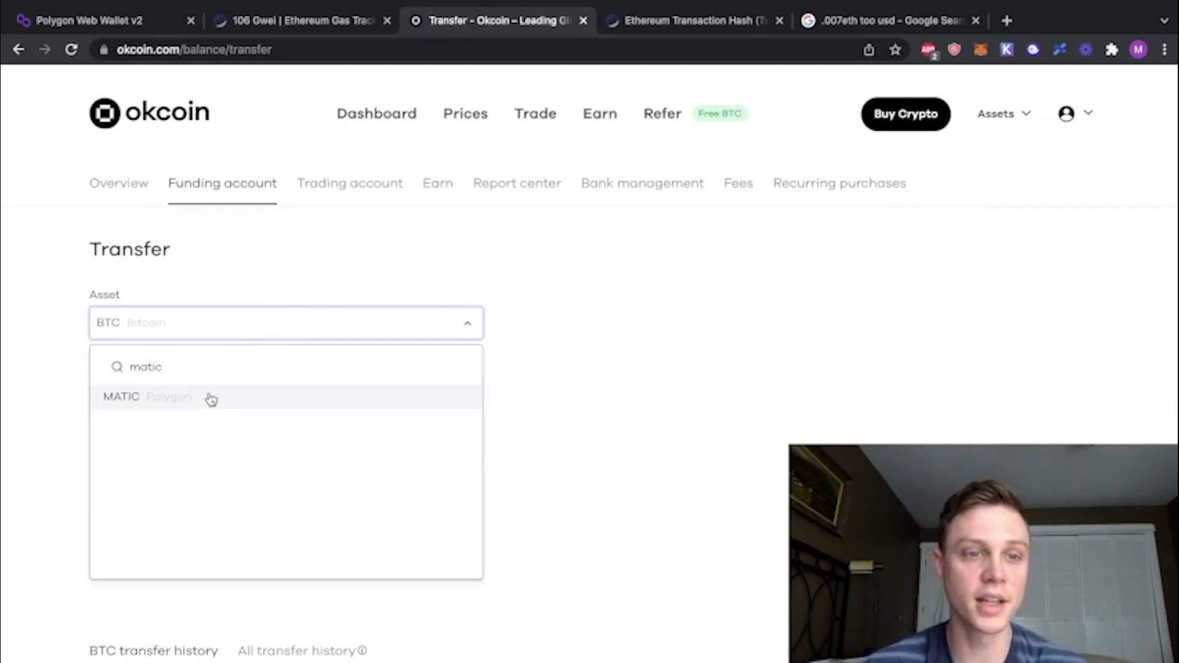
pyautogui.click(210, 398)
pyautogui.click(286, 401)
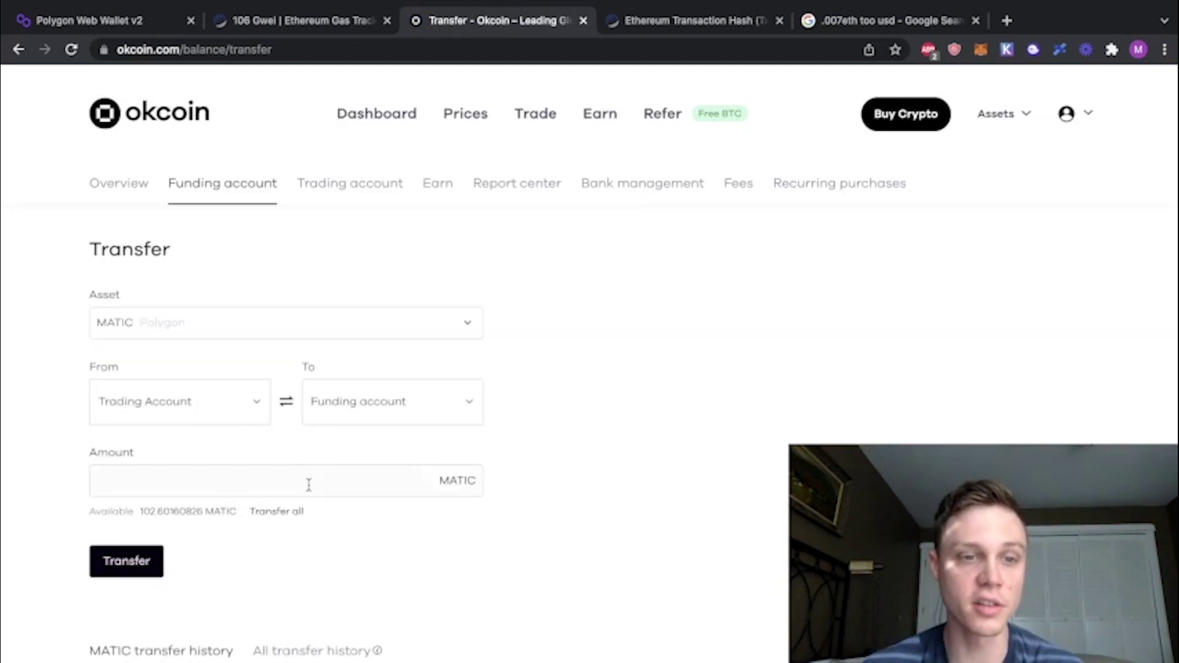
pyautogui.click(298, 513)
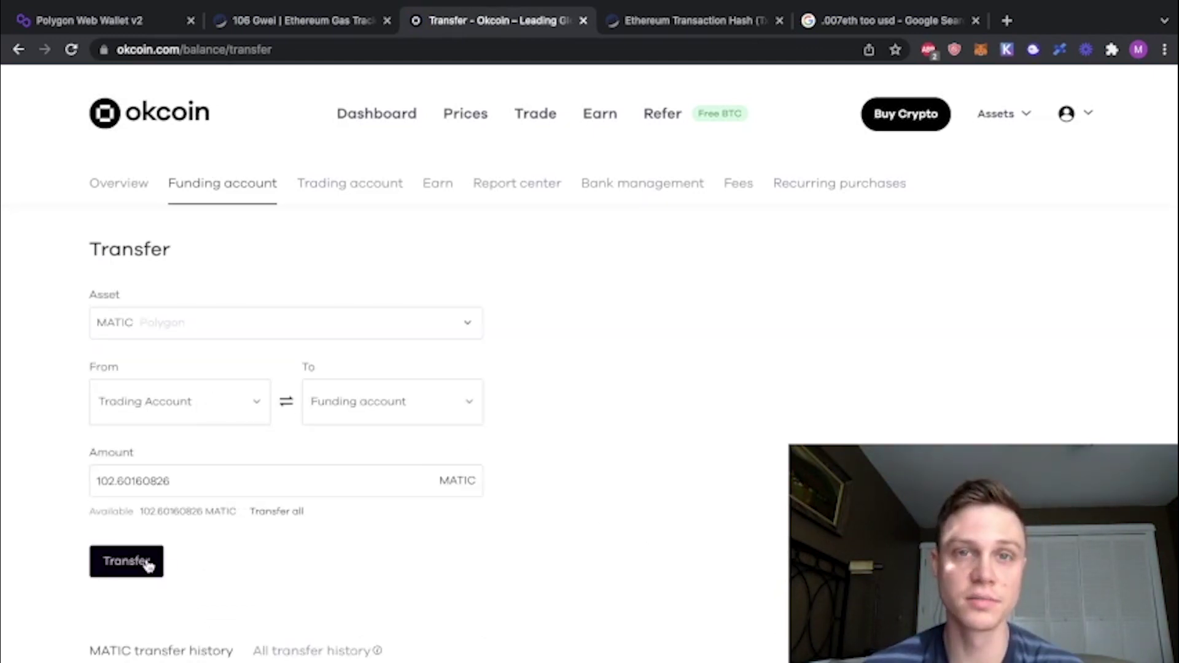
pyautogui.click(127, 561)
# Start an on-chain MATIC withdrawal over the MATIC-Polygon network and review the withdrawable maximum
pyautogui.moveTo(996, 113)
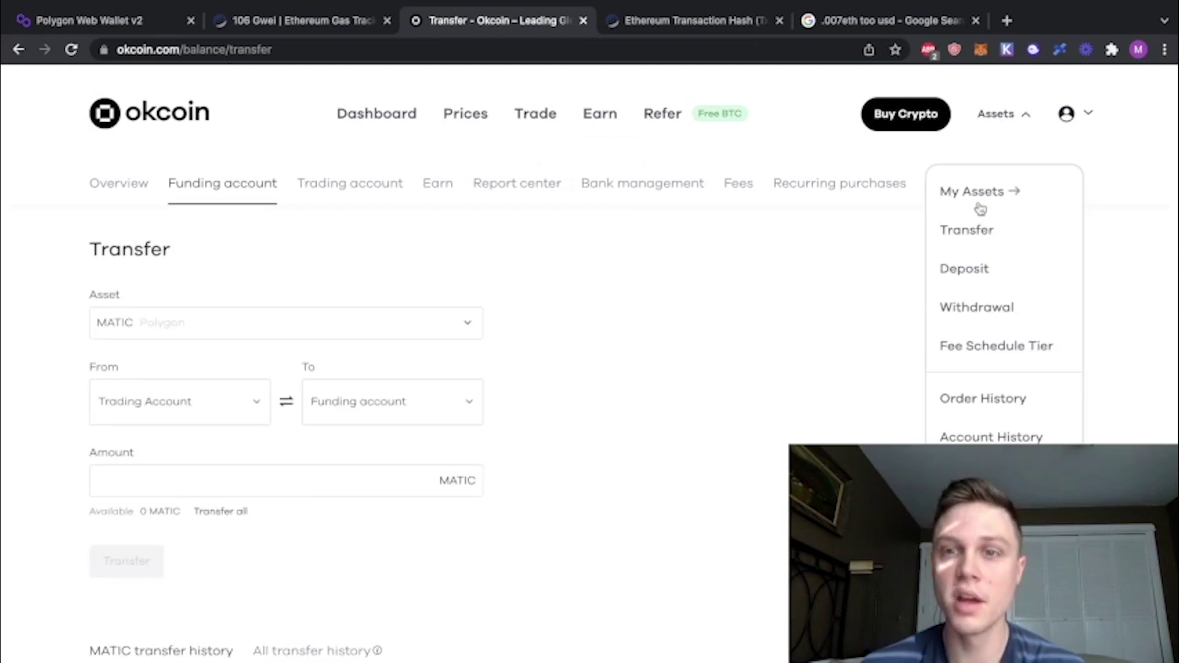
pyautogui.click(981, 307)
pyautogui.write('matic')
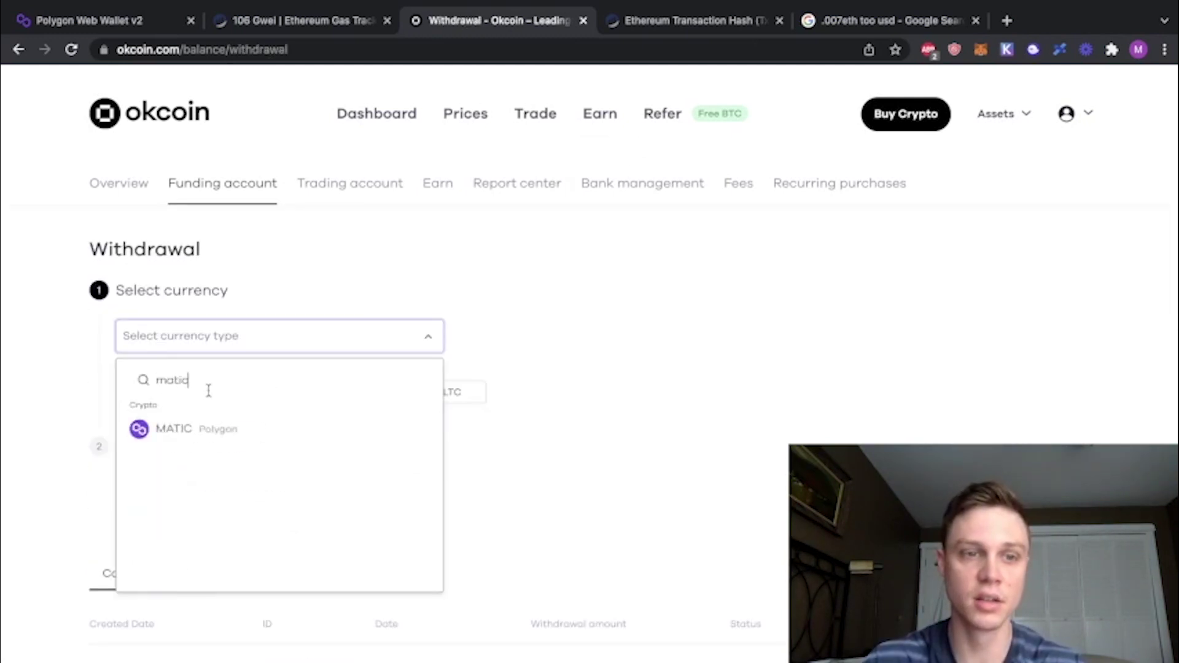
pyautogui.click(210, 425)
pyautogui.click(361, 509)
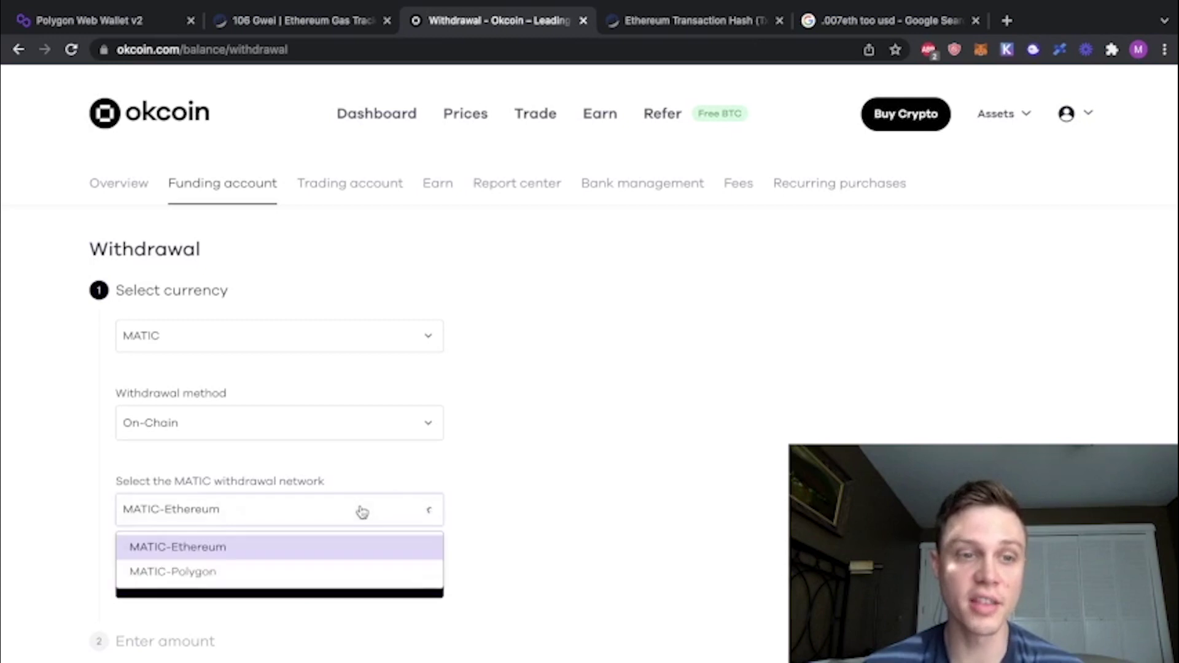
pyautogui.click(238, 575)
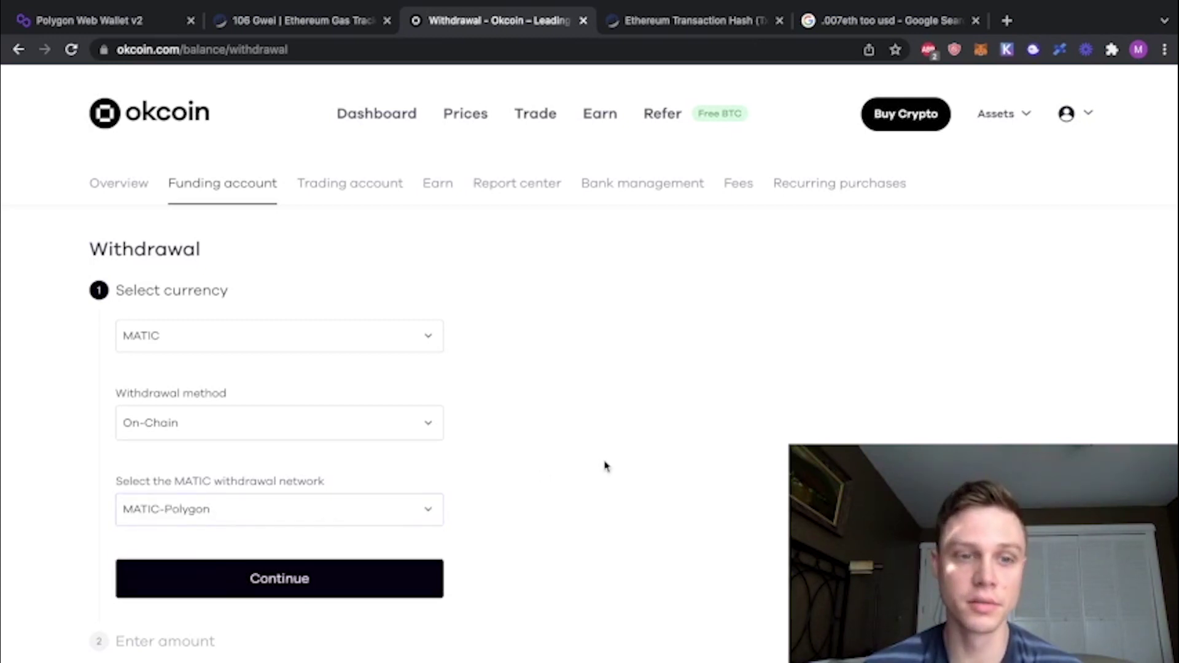
pyautogui.click(309, 581)
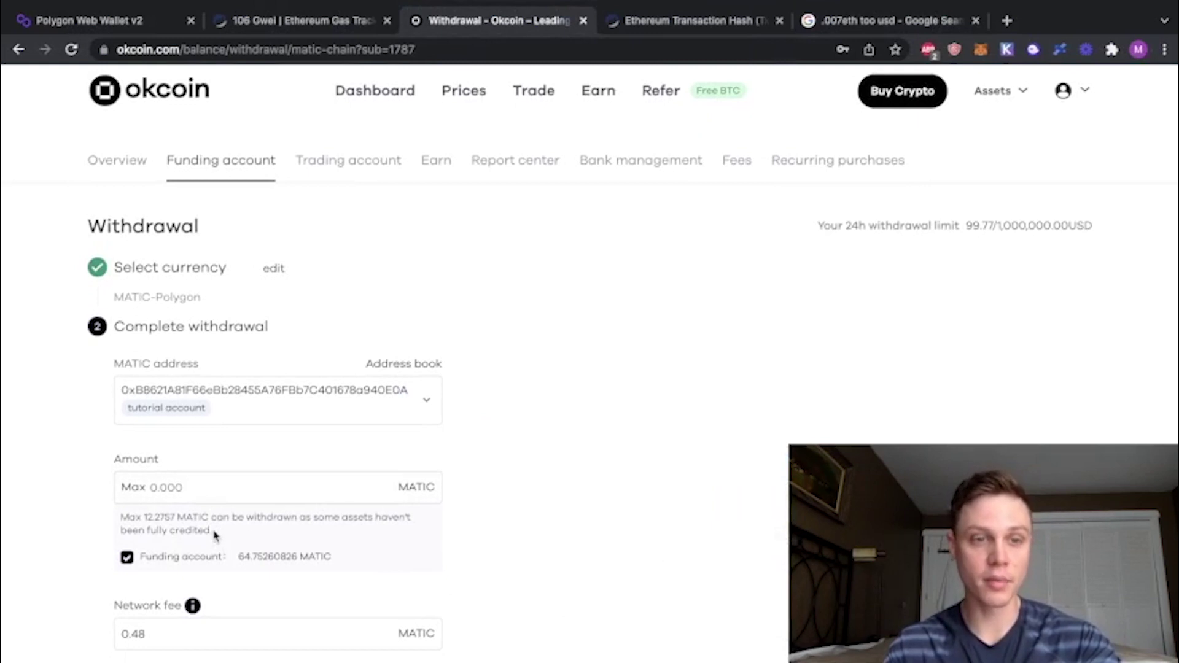
pyautogui.moveTo(218, 533); pyautogui.dragTo(120, 522)
pyautogui.click(141, 521)
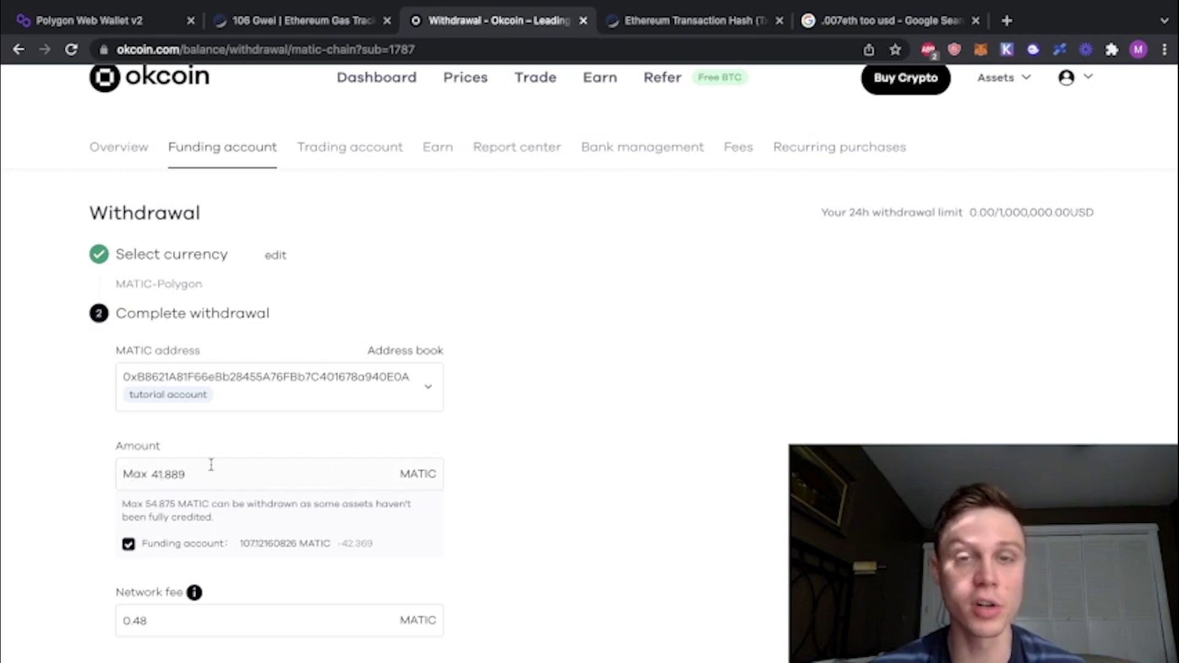
pyautogui.scroll(-2, 184, 522)
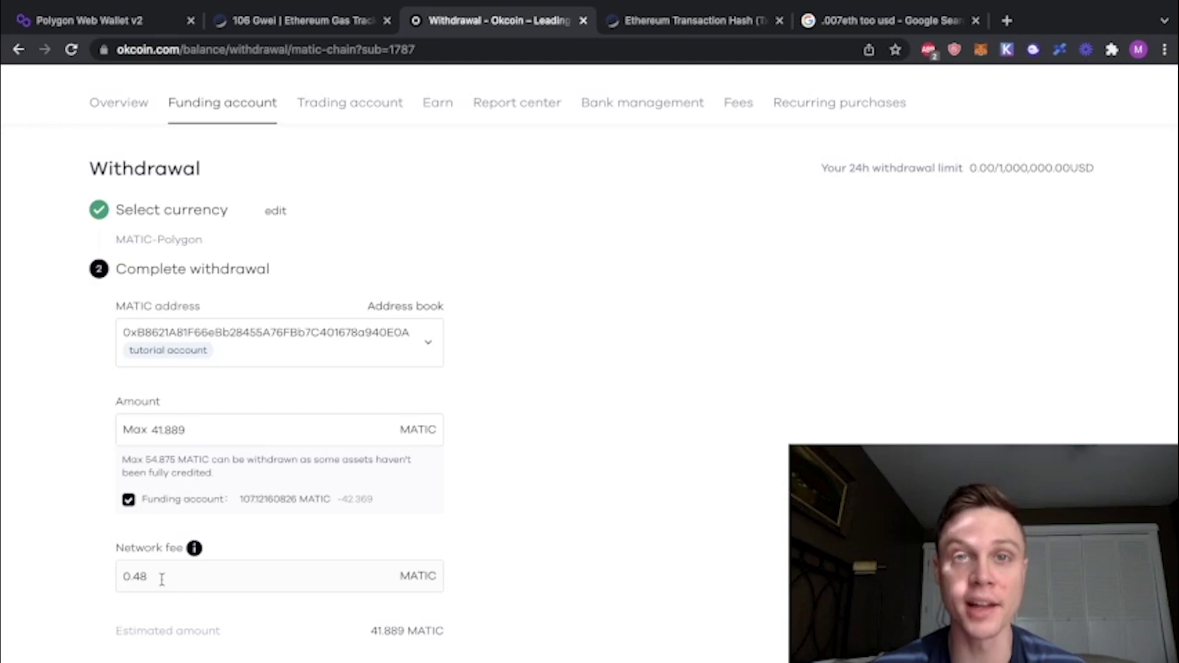
# Copy the MetaMask account address and save it as a withdrawal address named 'main'
pyautogui.hotkey('alt', 'shift', 'm')
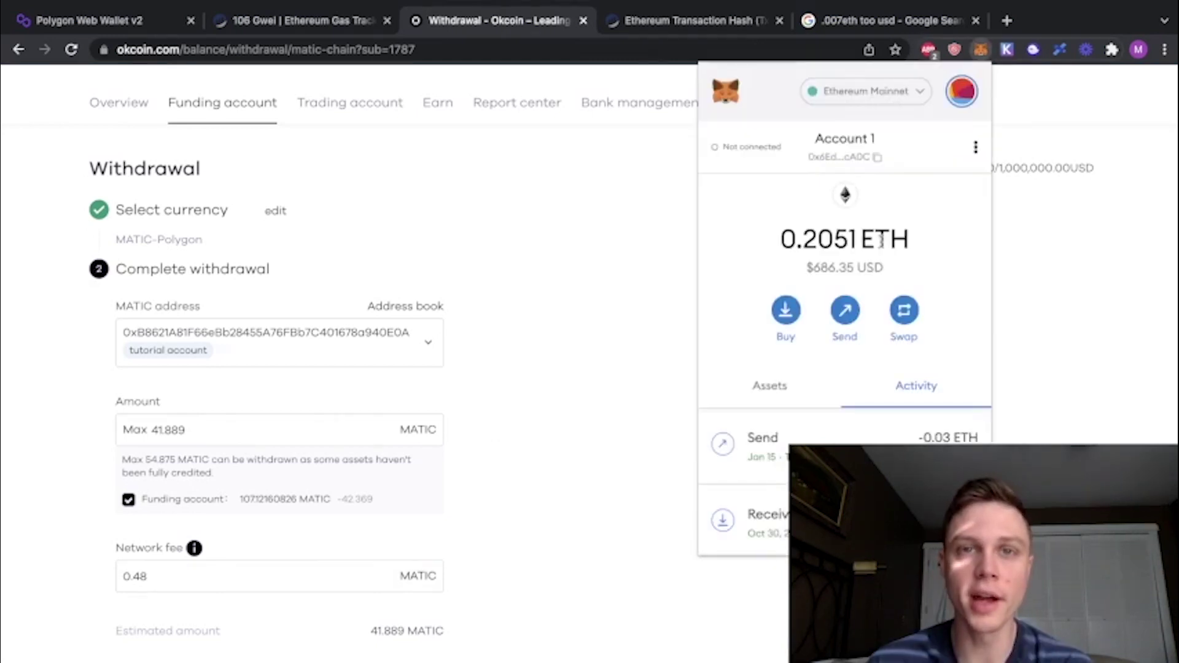
pyautogui.click(840, 157)
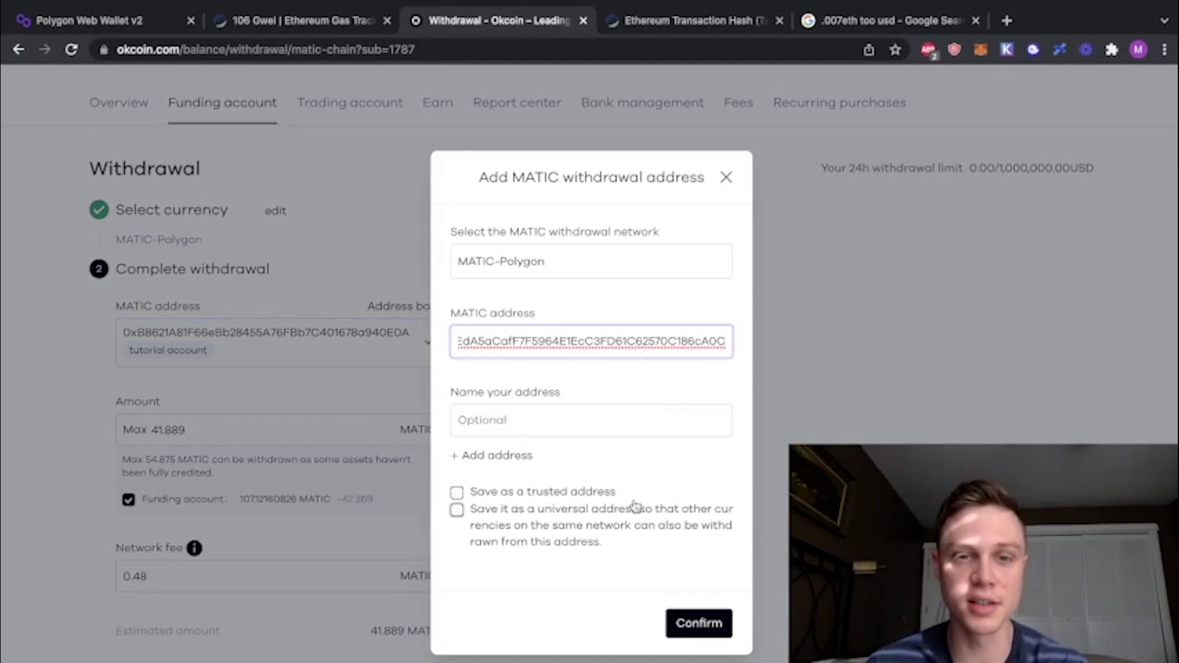
pyautogui.click(599, 414)
pyautogui.write('main')
pyautogui.click(698, 625)
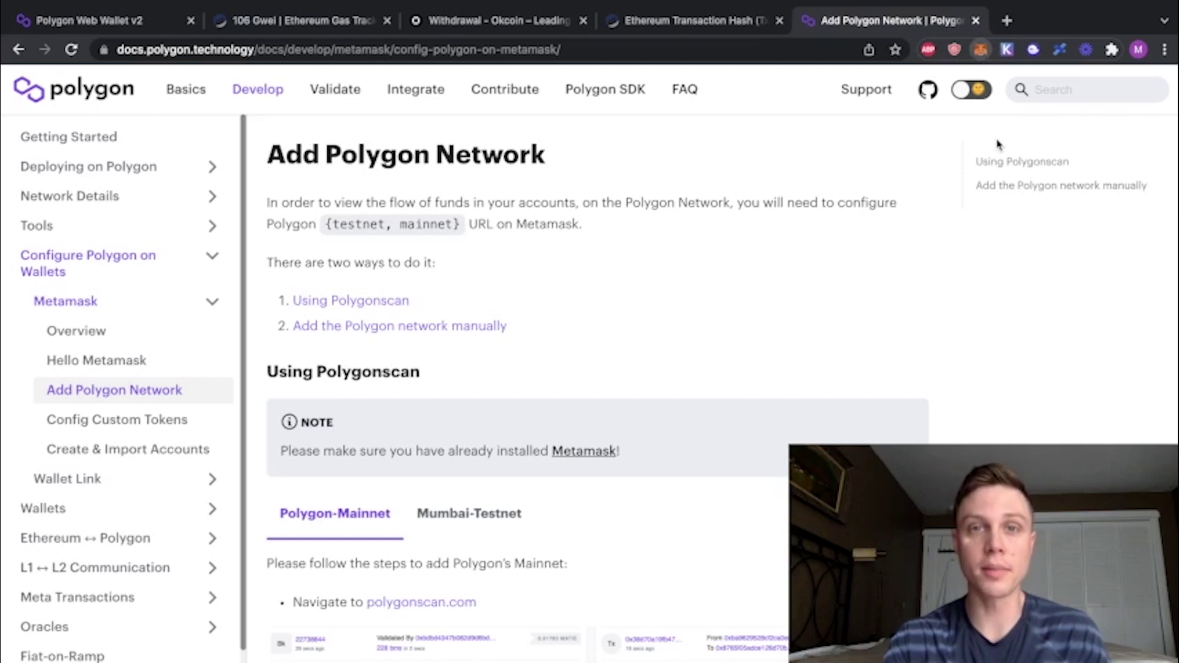
# Switch MetaMask to the Polygon network and view the 57.372 MATIC balance
pyautogui.click(981, 49)
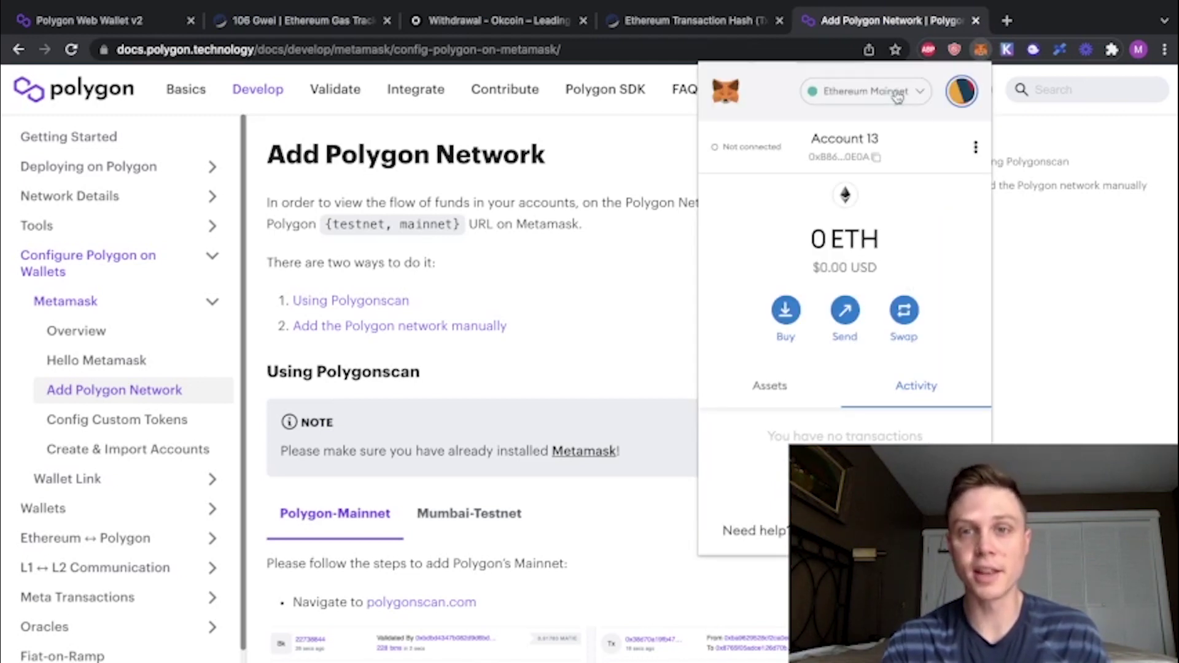
pyautogui.click(897, 97)
pyautogui.scroll(-2, 860, 270)
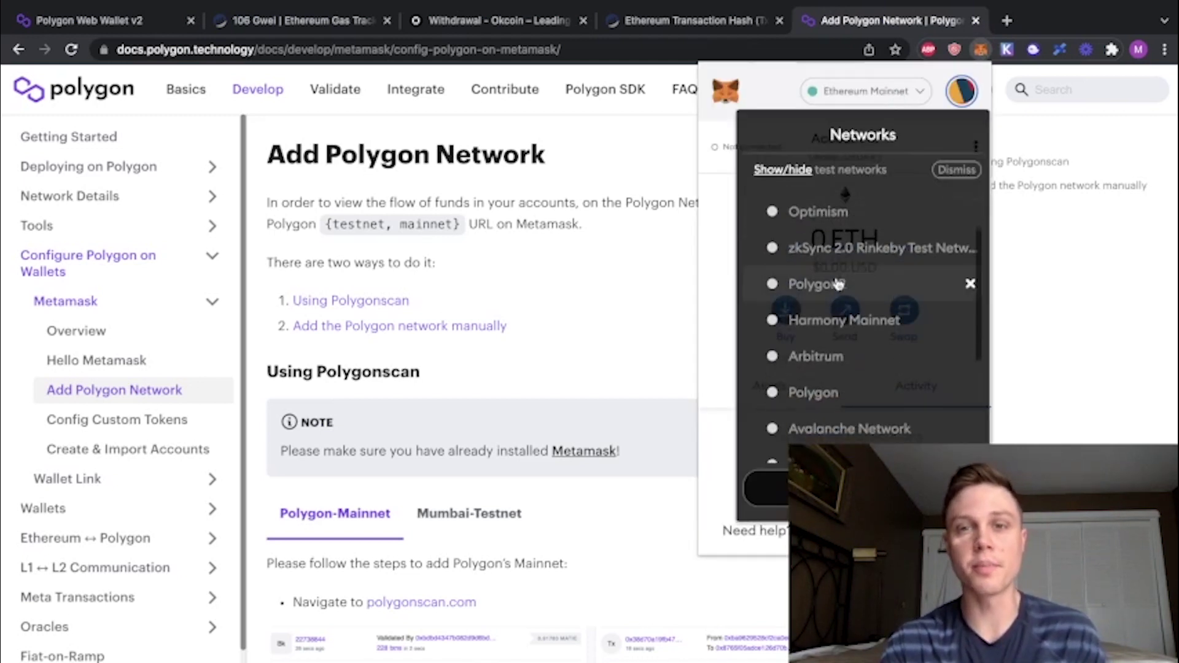
pyautogui.click(838, 284)
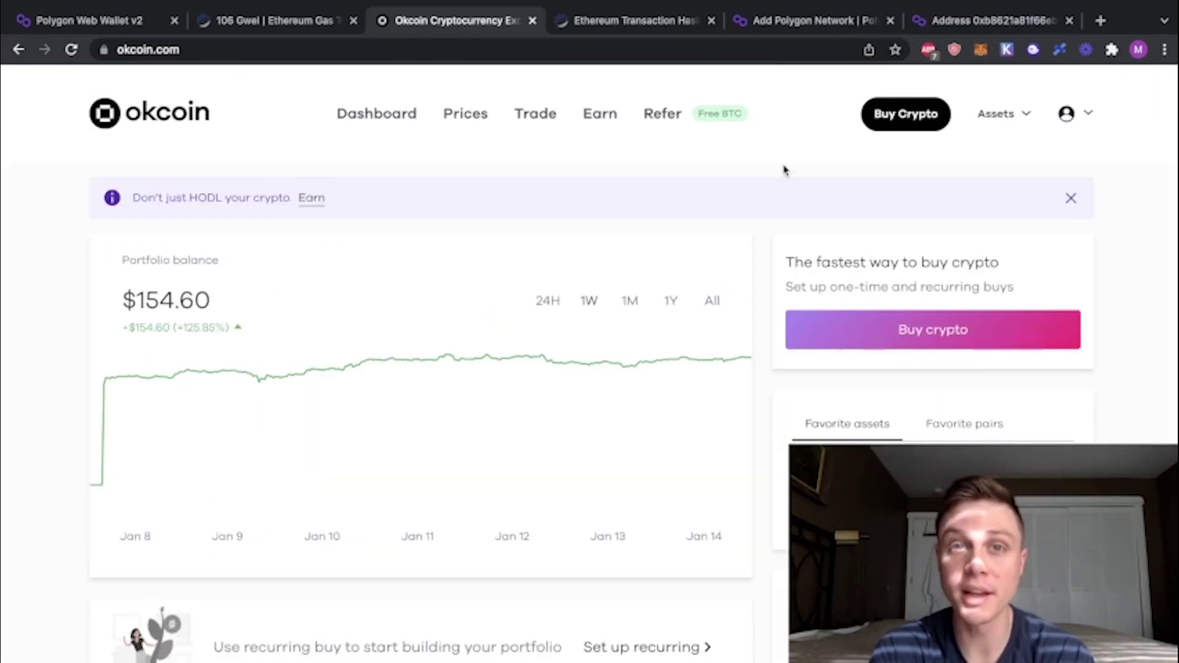
pyautogui.click(980, 49)
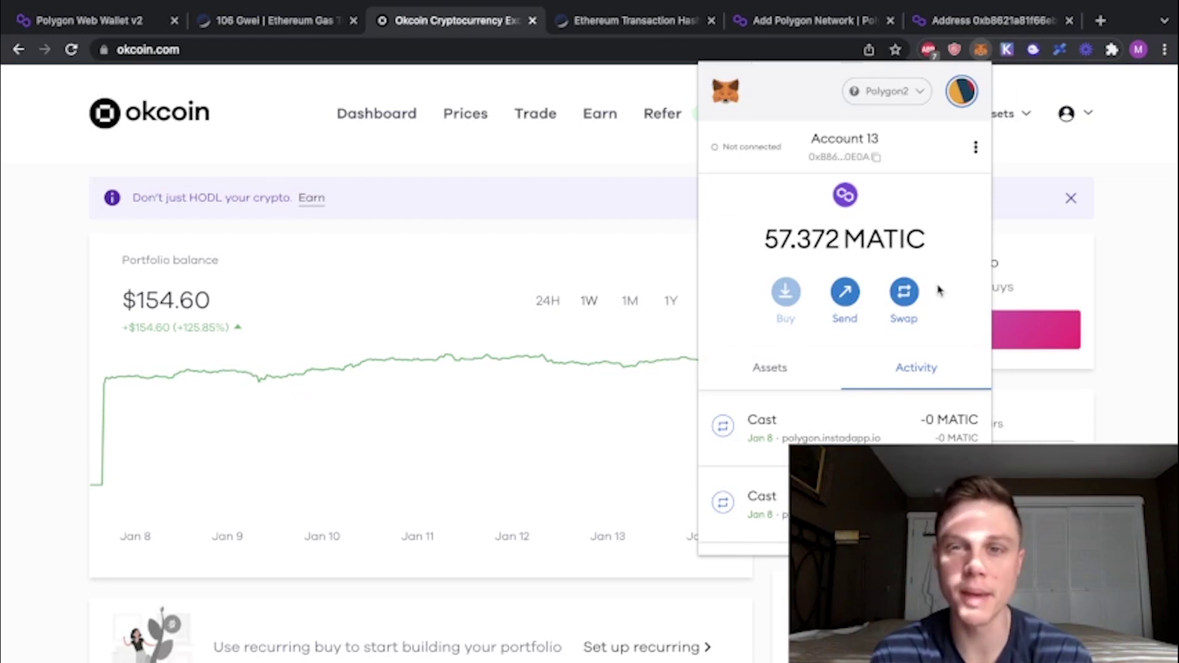
# Swap 42 MATIC for ETH, then check assets show 15.343 MATIC and about 0.029 ETH
pyautogui.click(904, 292)
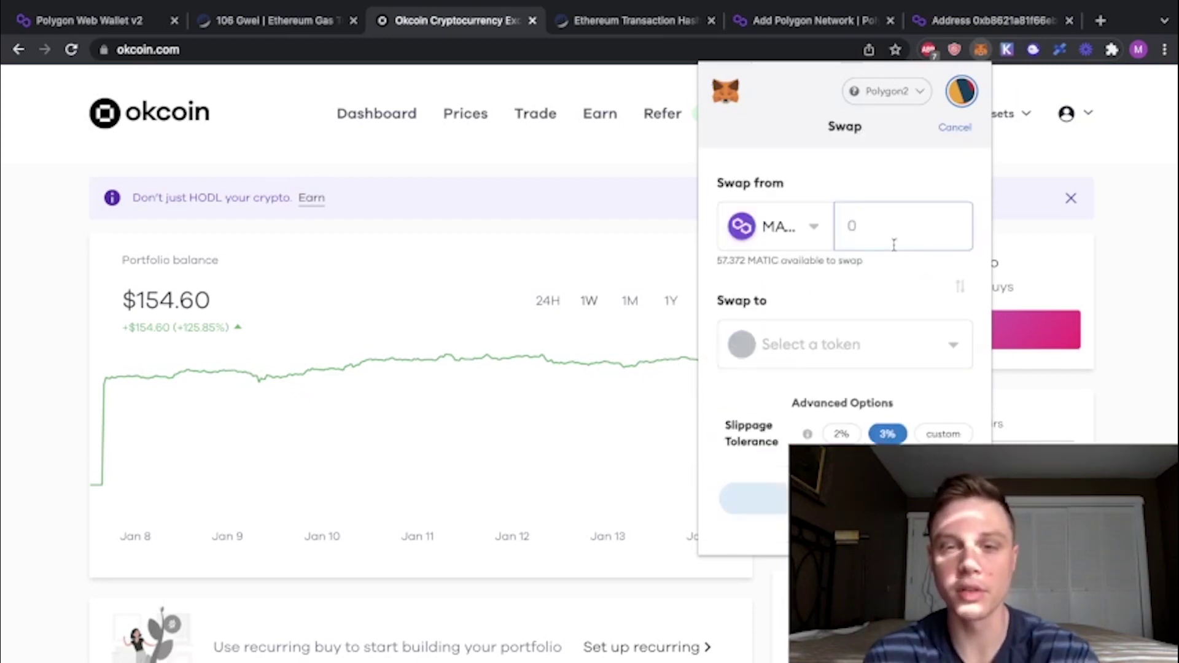
pyautogui.write('42')
pyautogui.click(834, 344)
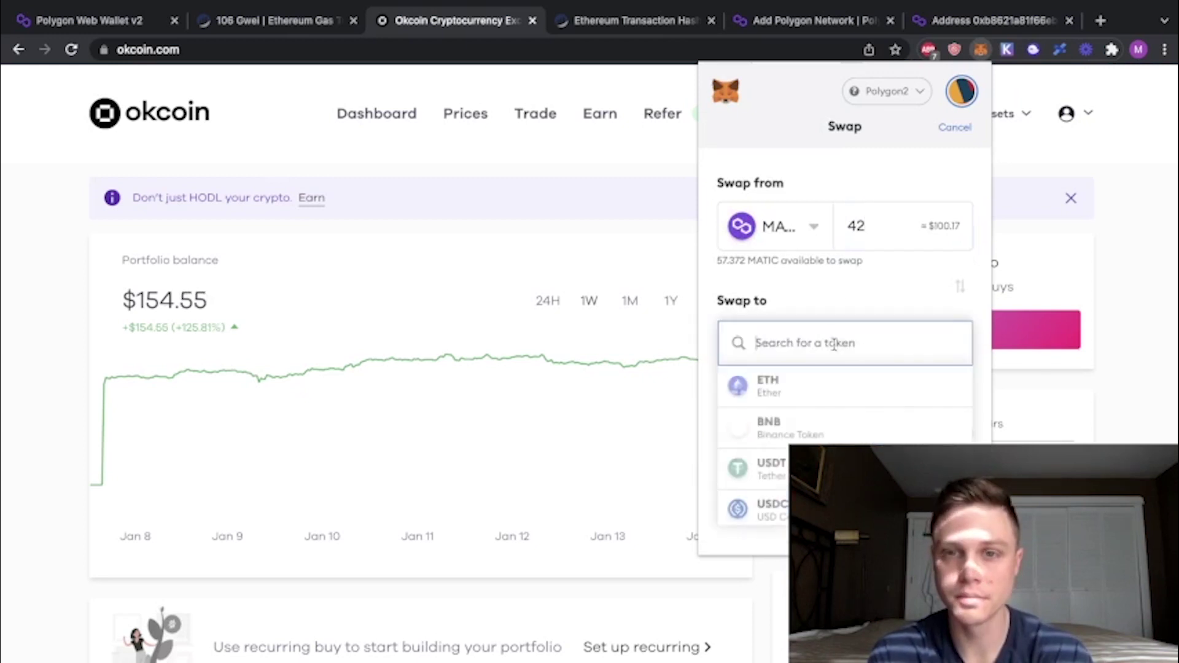
pyautogui.click(797, 387)
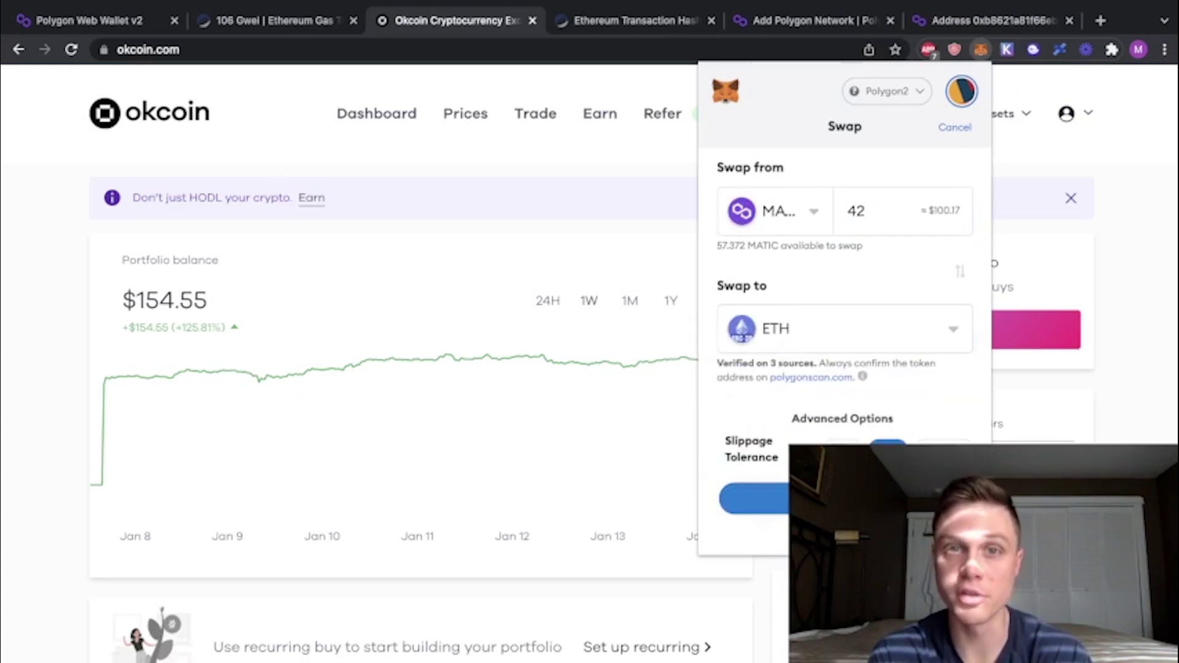
pyautogui.click(754, 499)
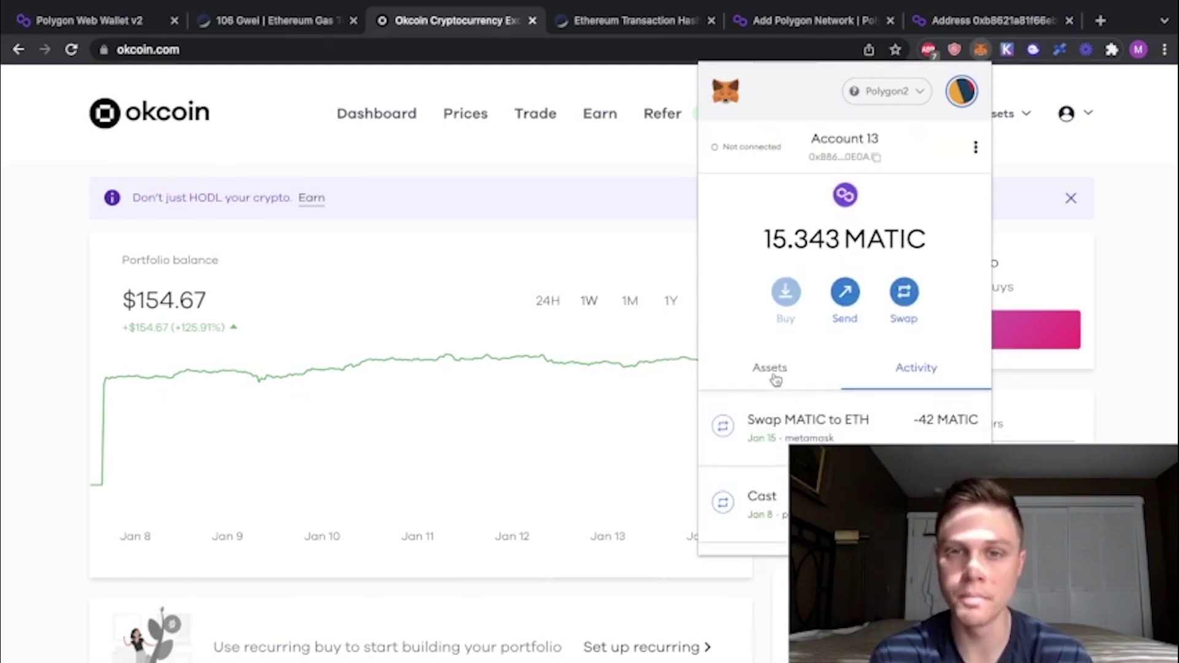
pyautogui.click(772, 372)
pyautogui.scroll(-5, 844, 368)
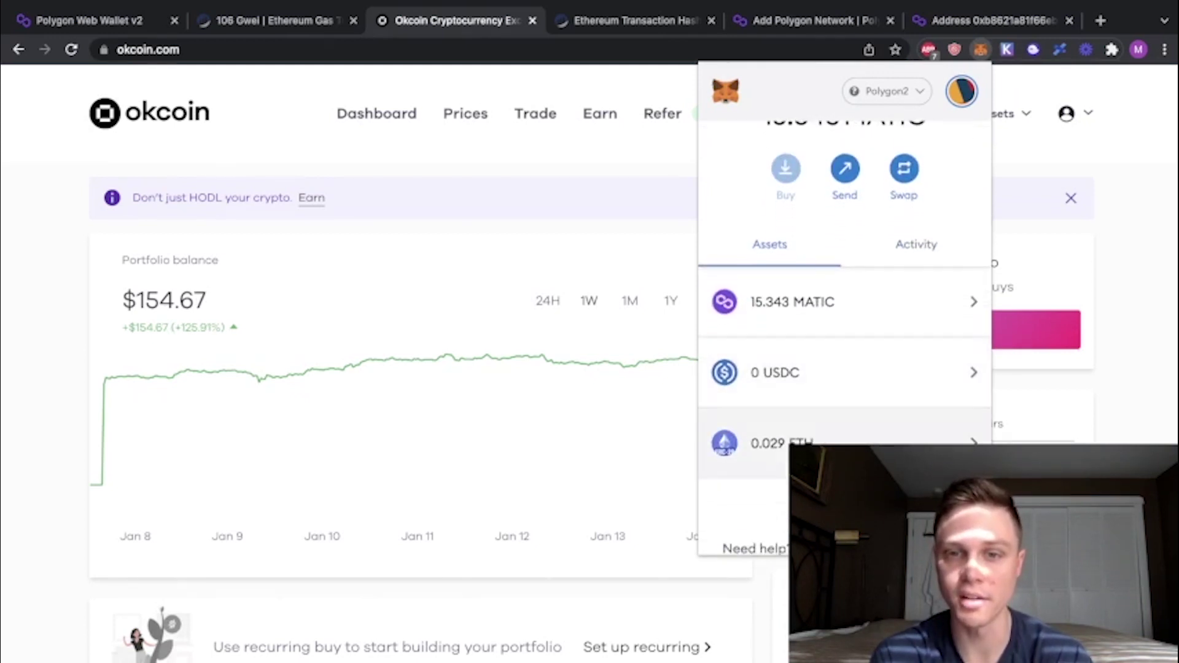